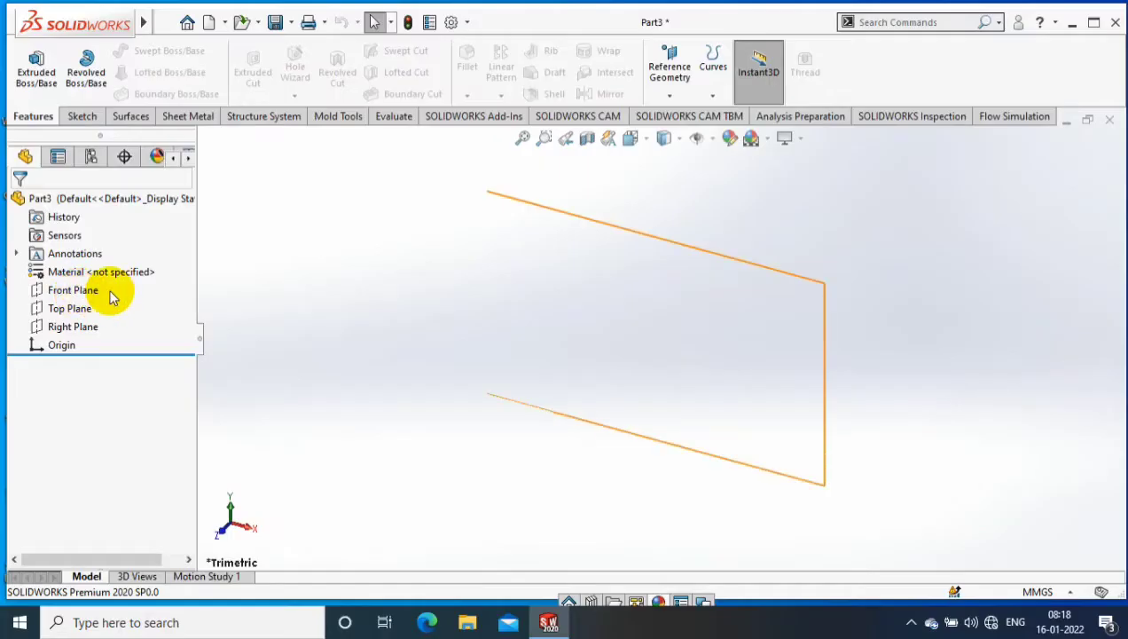
# Start a Front Plane sketch and draw a circle centred on the origin
pyautogui.rightClick(113, 294)
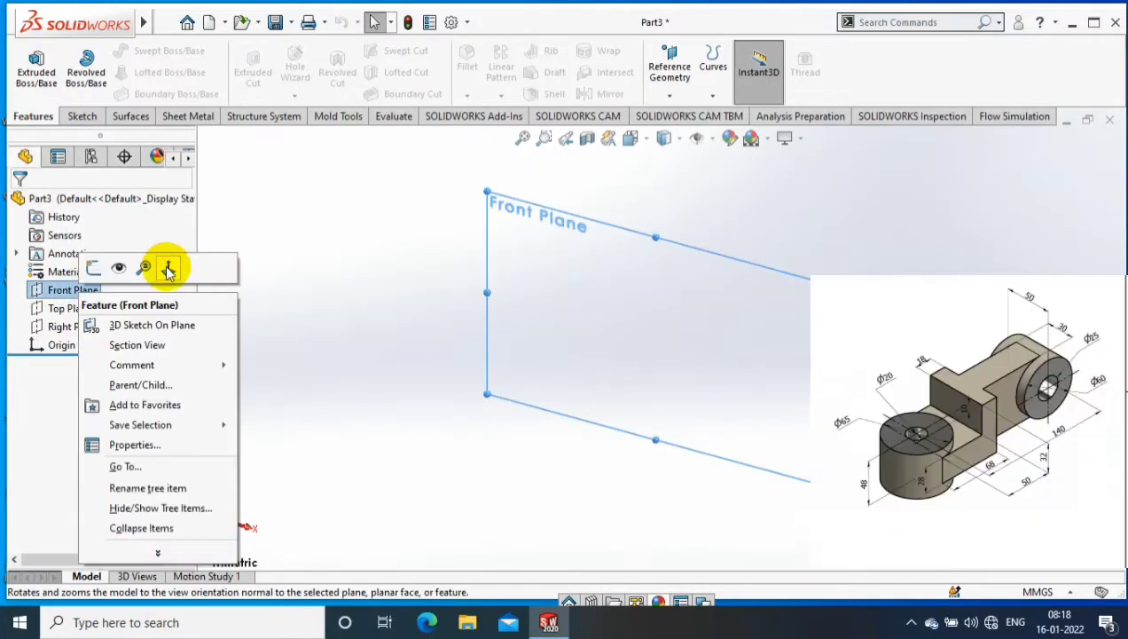
pyautogui.click(164, 261)
pyautogui.click(79, 116)
pyautogui.click(30, 66)
pyautogui.click(168, 49)
pyautogui.click(659, 337)
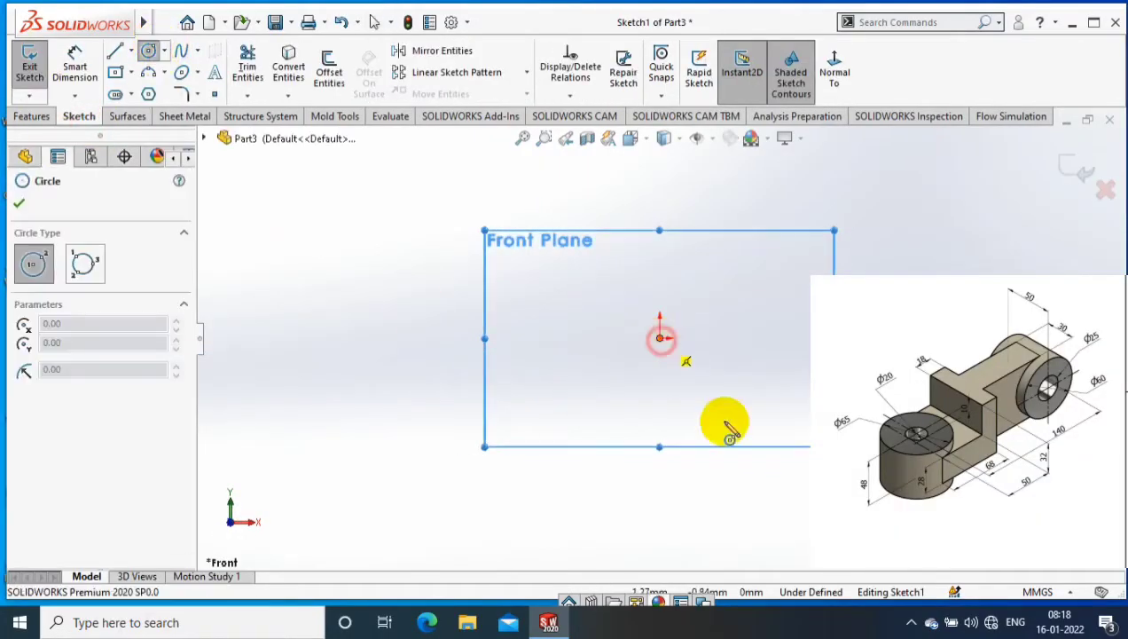
pyautogui.click(729, 434)
# Dimension the circle to Ø65 and exit the sketch
pyautogui.click(74, 67)
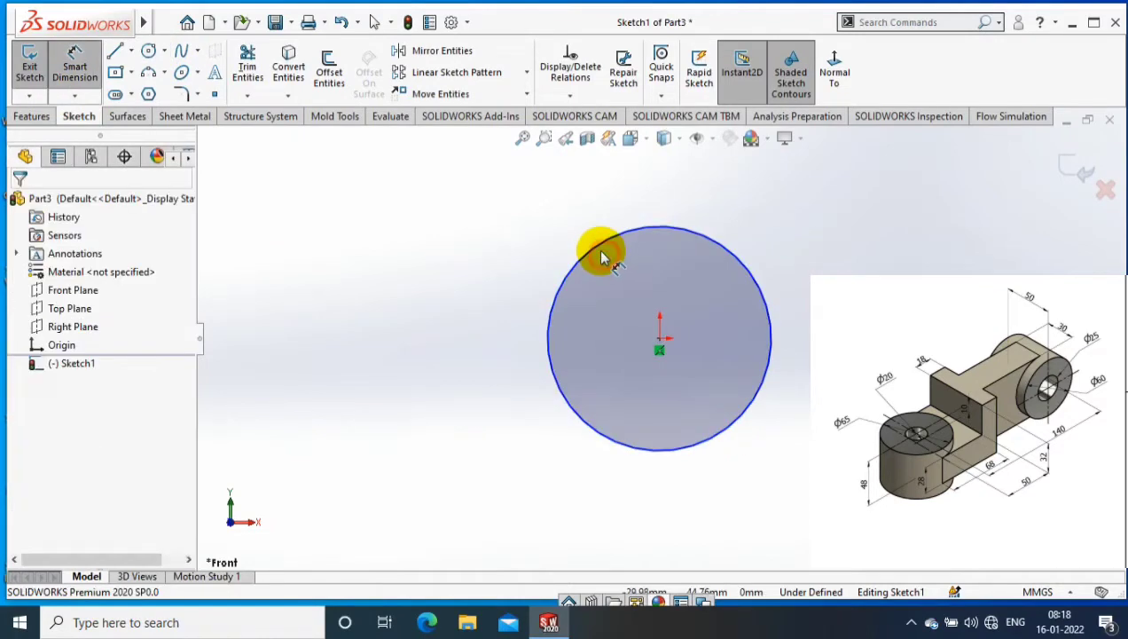
pyautogui.click(597, 251)
pyautogui.click(382, 404)
pyautogui.write('65')
pyautogui.press('Return')
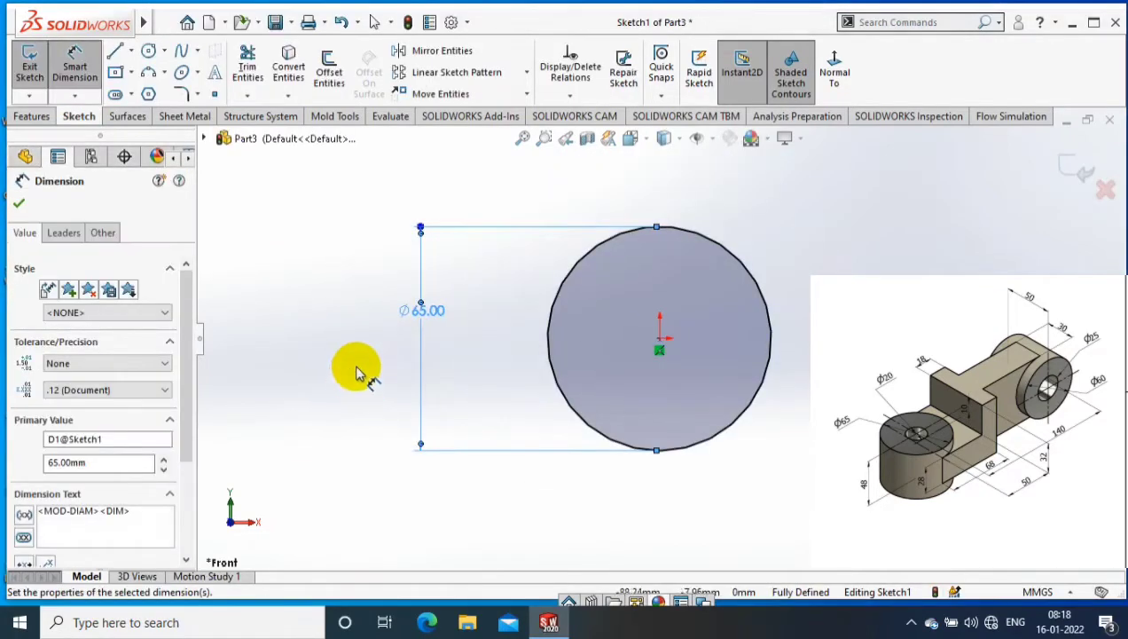
pyautogui.click(22, 210)
pyautogui.click(30, 67)
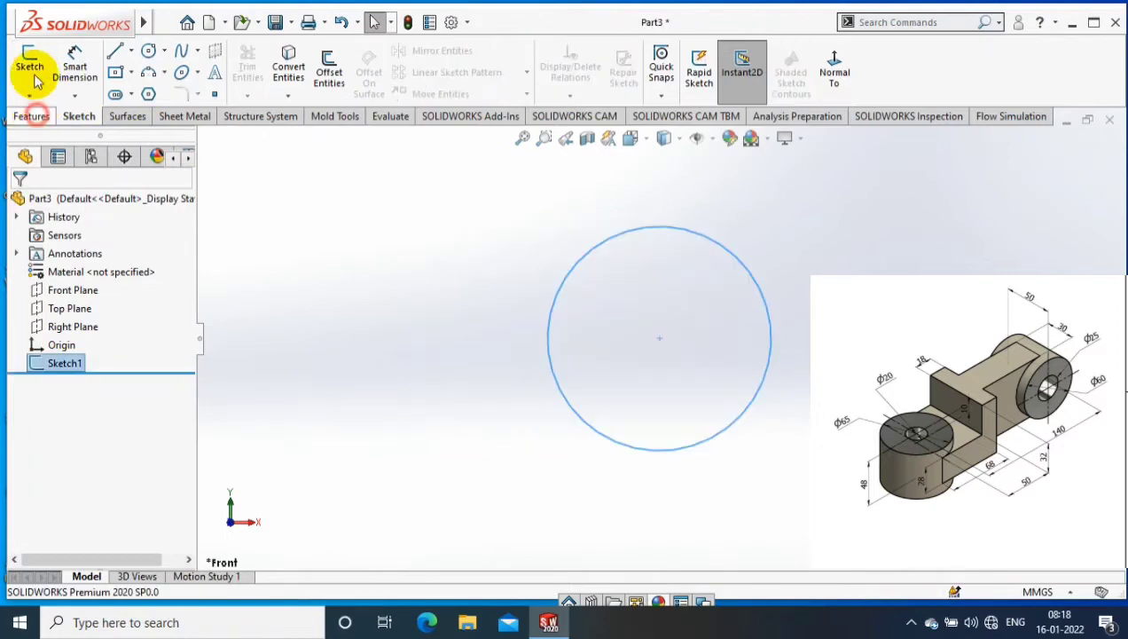
# Extrude the Ø65 circle 48 mm mid-plane into a cylinder and orbit to view it
pyautogui.click(32, 117)
pyautogui.click(35, 67)
pyautogui.write('48')
pyautogui.click(111, 303)
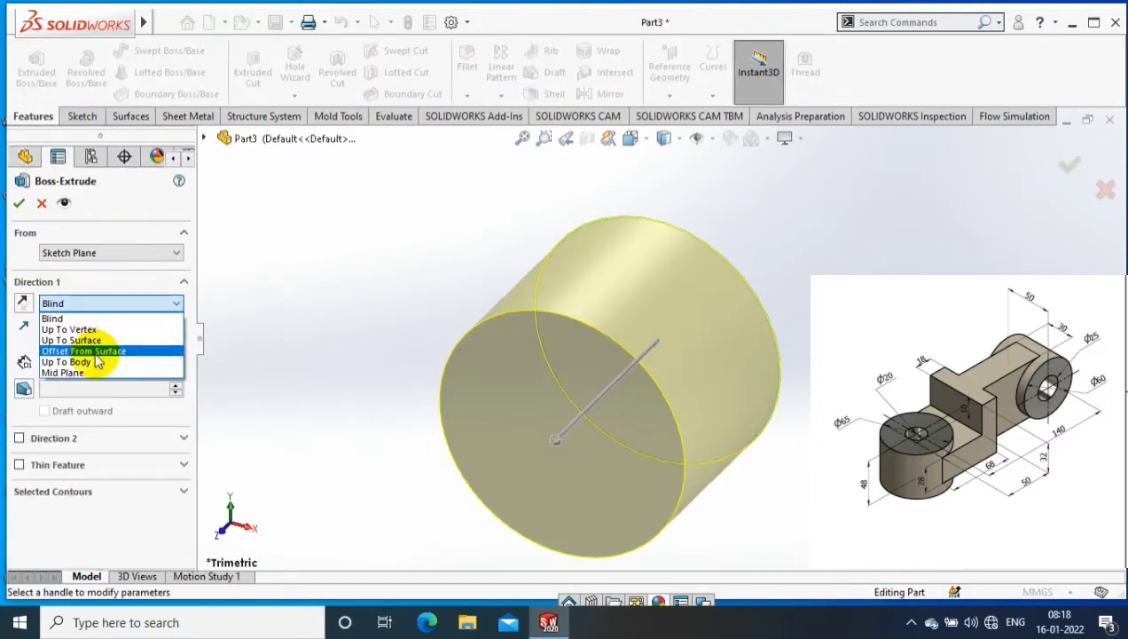
pyautogui.click(54, 374)
pyautogui.click(19, 203)
pyautogui.scroll(3, 381, 277)
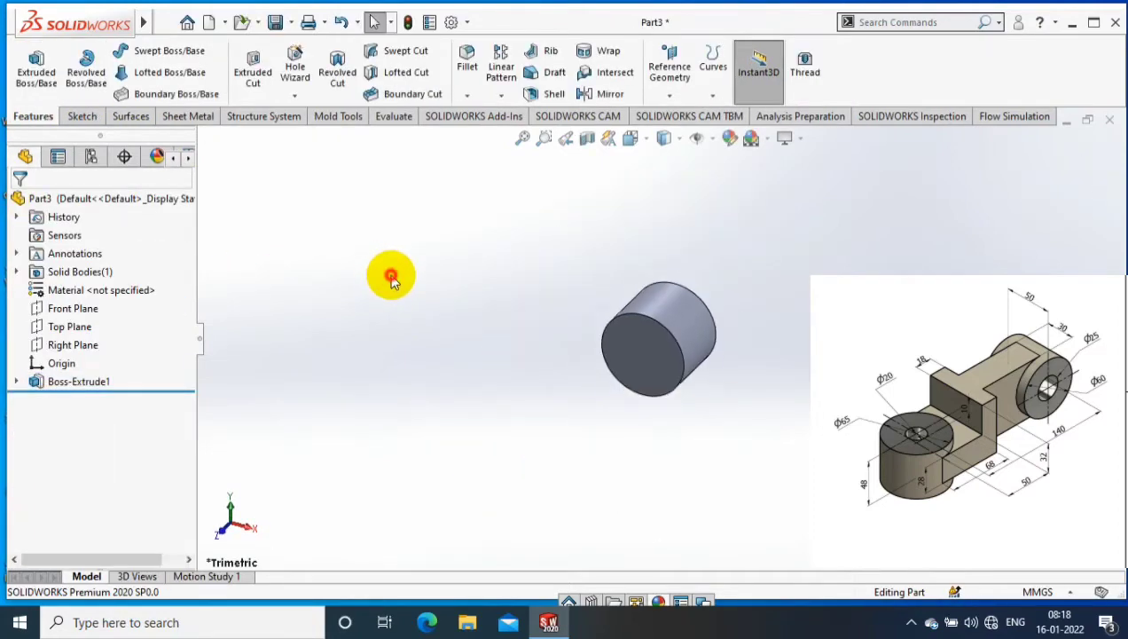
pyautogui.moveTo(391, 277); pyautogui.dragTo(738, 334, button='middle')
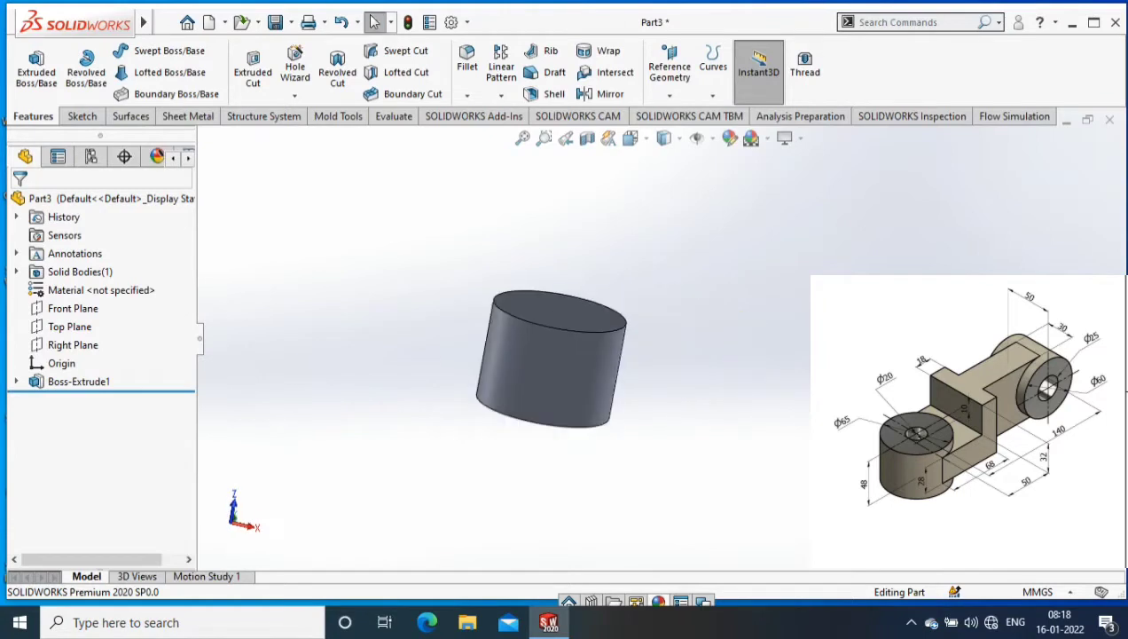
pyautogui.click(69, 327)
# Sketch a circle on the Top Plane and give it a 60 mm diameter
pyautogui.hotkey('ctrl', '8')
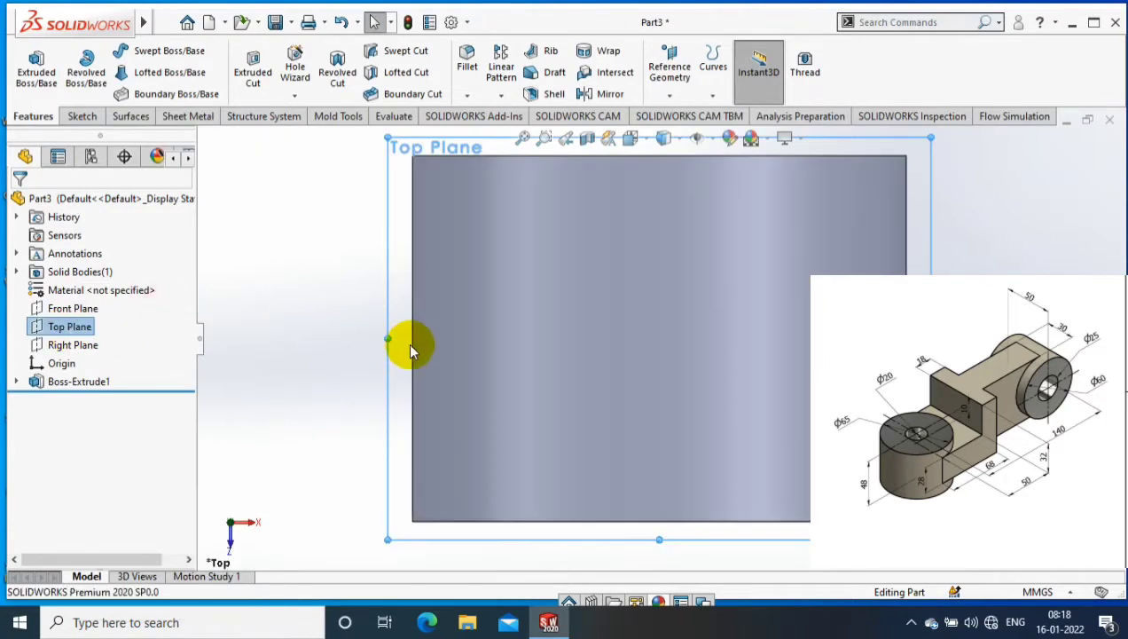
pyautogui.click(82, 116)
pyautogui.click(146, 51)
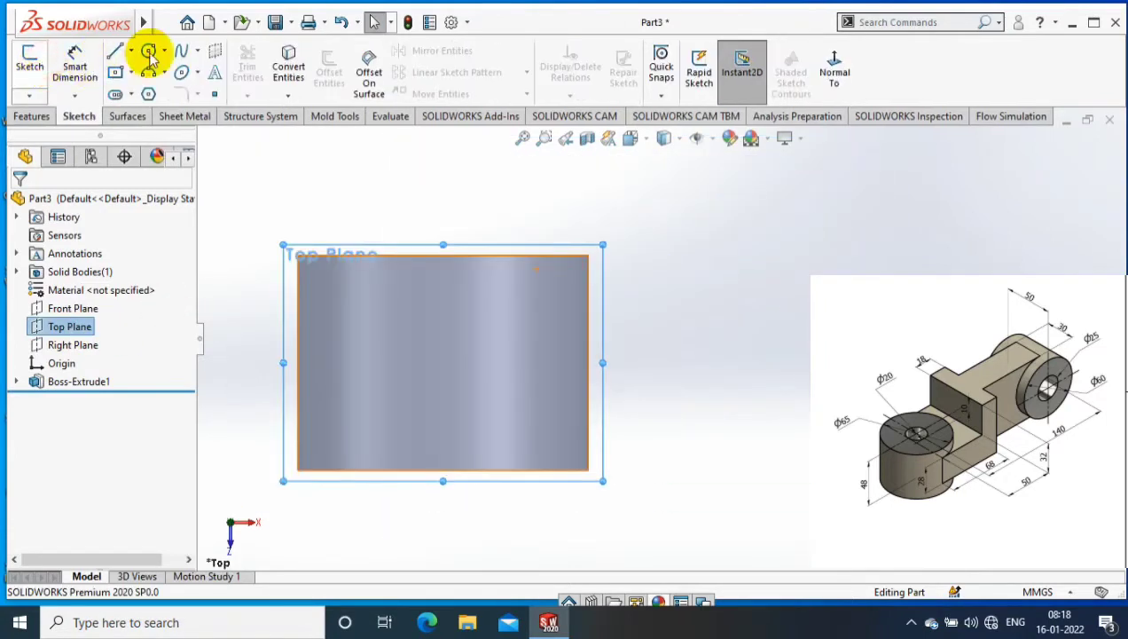
pyautogui.moveTo(926, 235); pyautogui.dragTo(925, 172)
pyautogui.click(75, 74)
pyautogui.scroll(2, 662, 315)
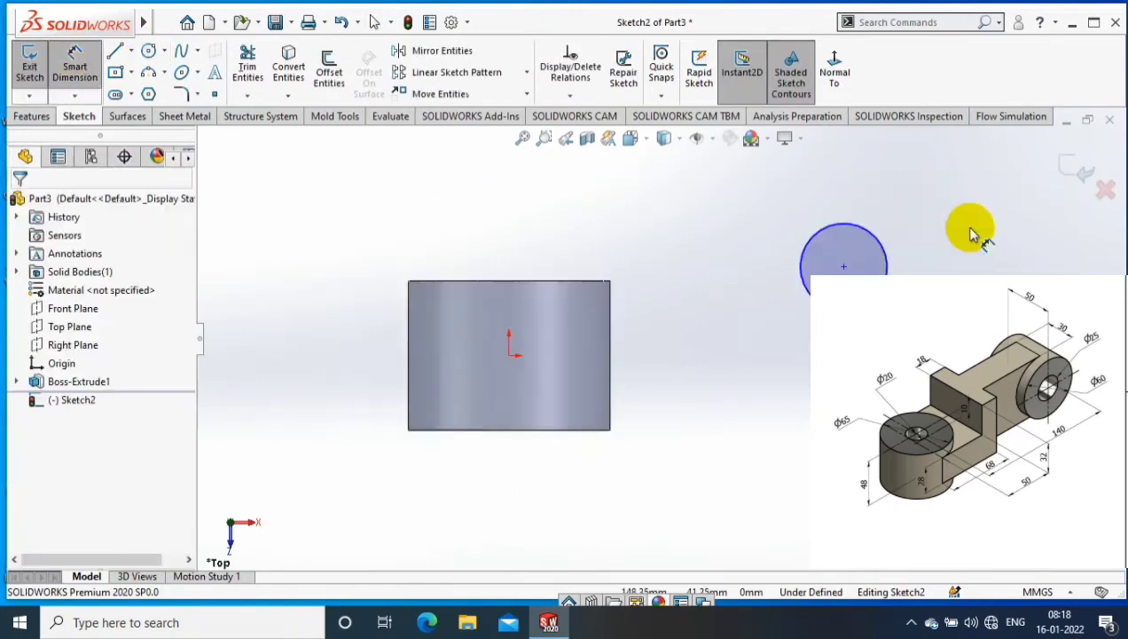
pyautogui.scroll(-3, 958, 251)
pyautogui.click(825, 270)
pyautogui.click(552, 264)
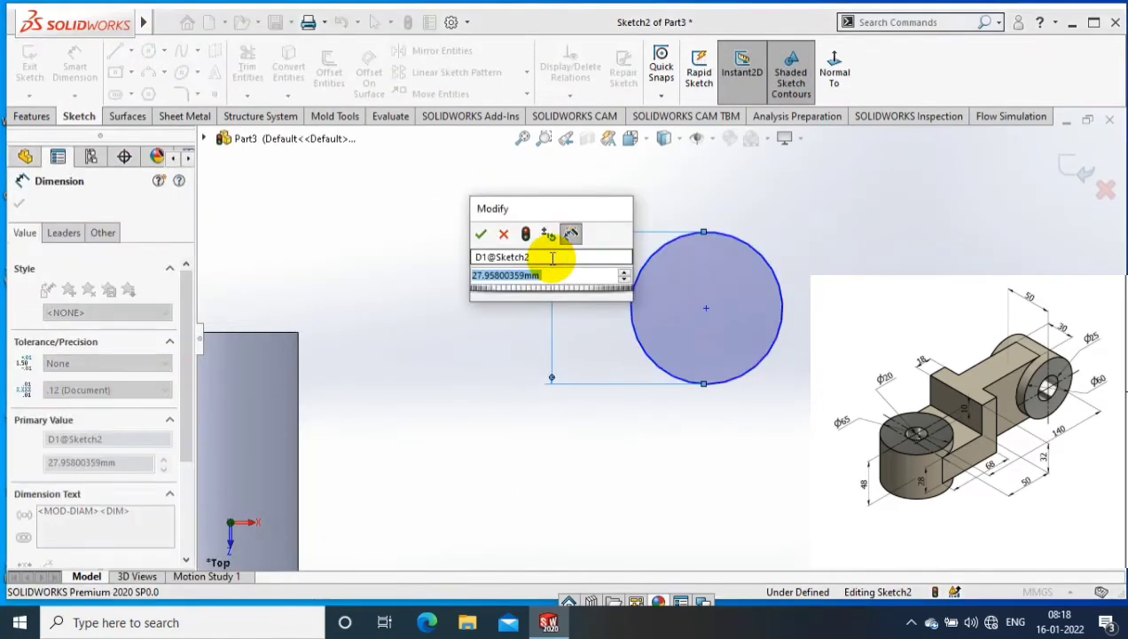
pyautogui.write('60')
pyautogui.press('Return')
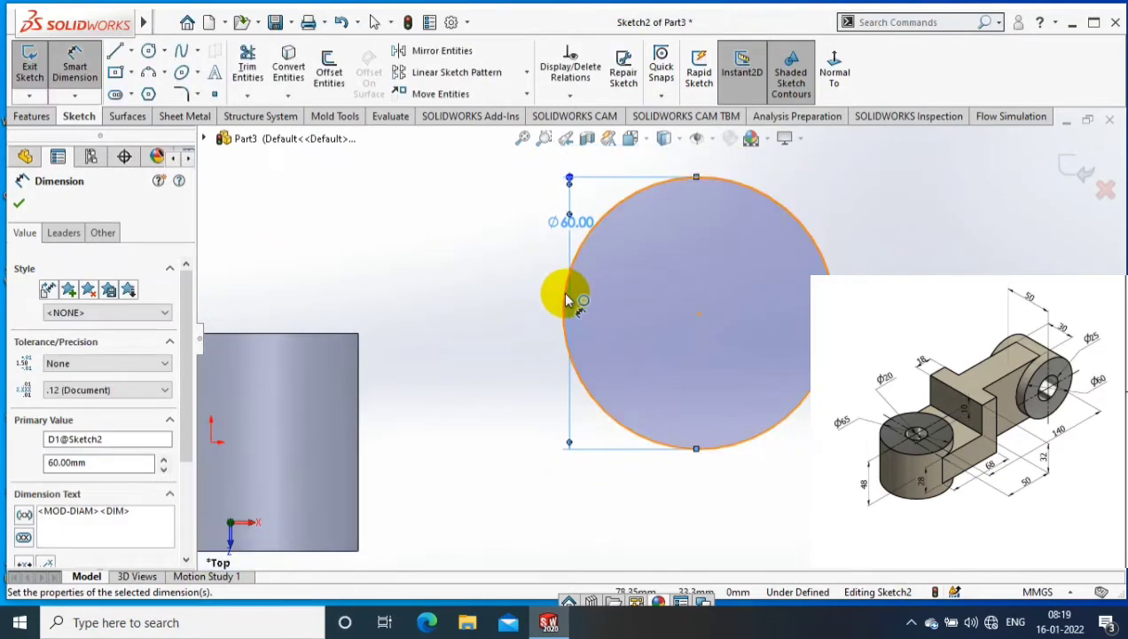
# Locate the circle centre 140 mm across and 28 mm up from the origin
pyautogui.scroll(2, 532, 333)
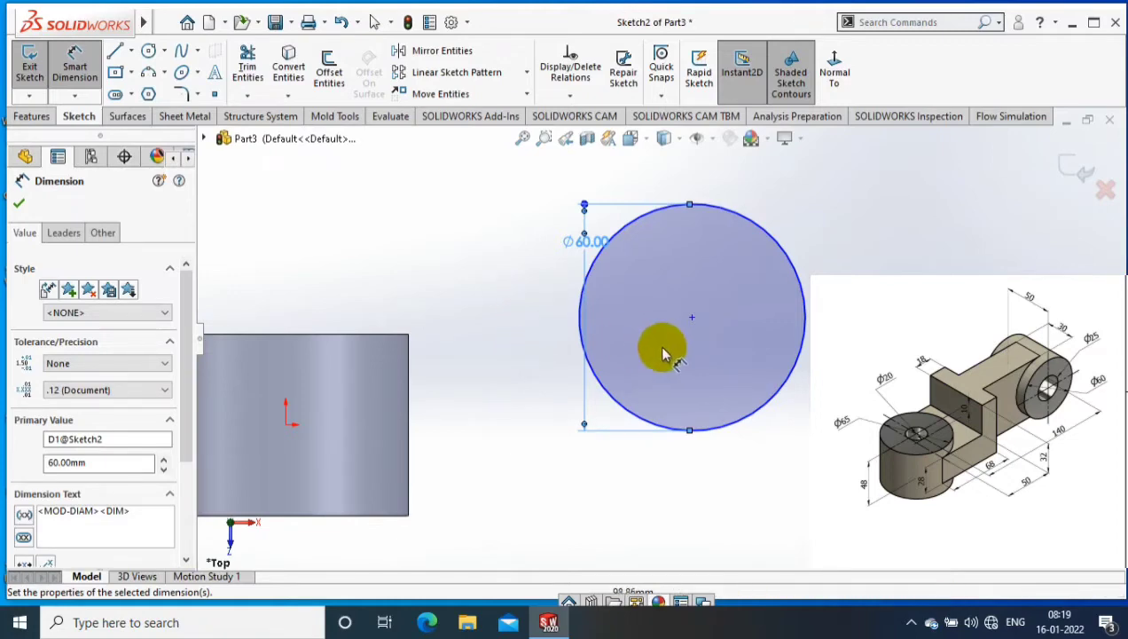
pyautogui.click(692, 317)
pyautogui.click(286, 425)
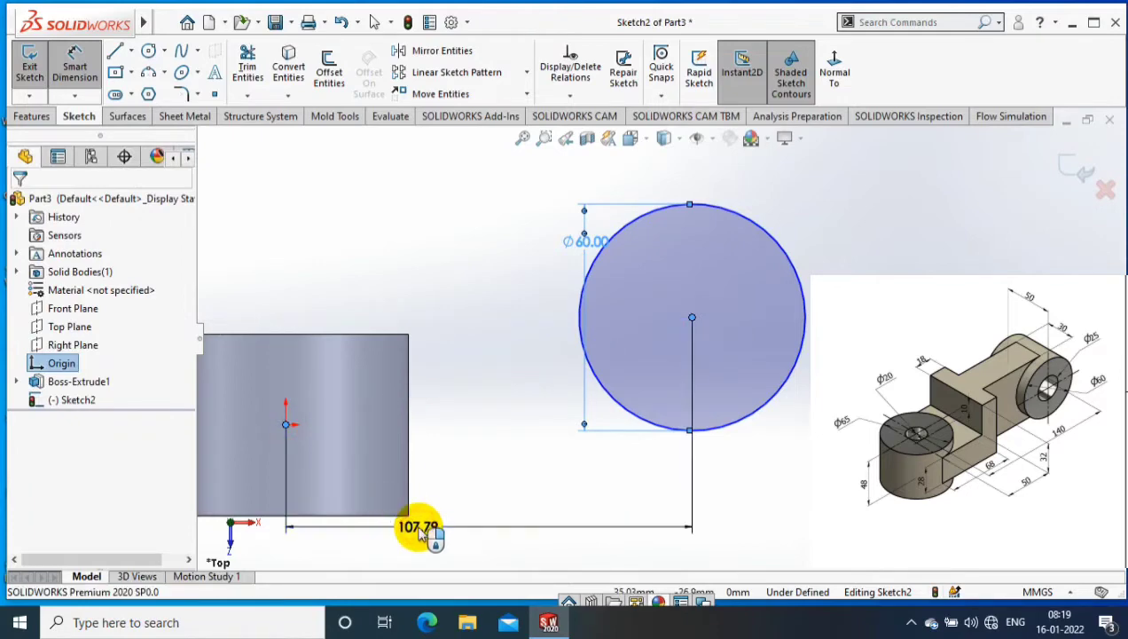
pyautogui.click(412, 524)
pyautogui.write('140')
pyautogui.press('Return')
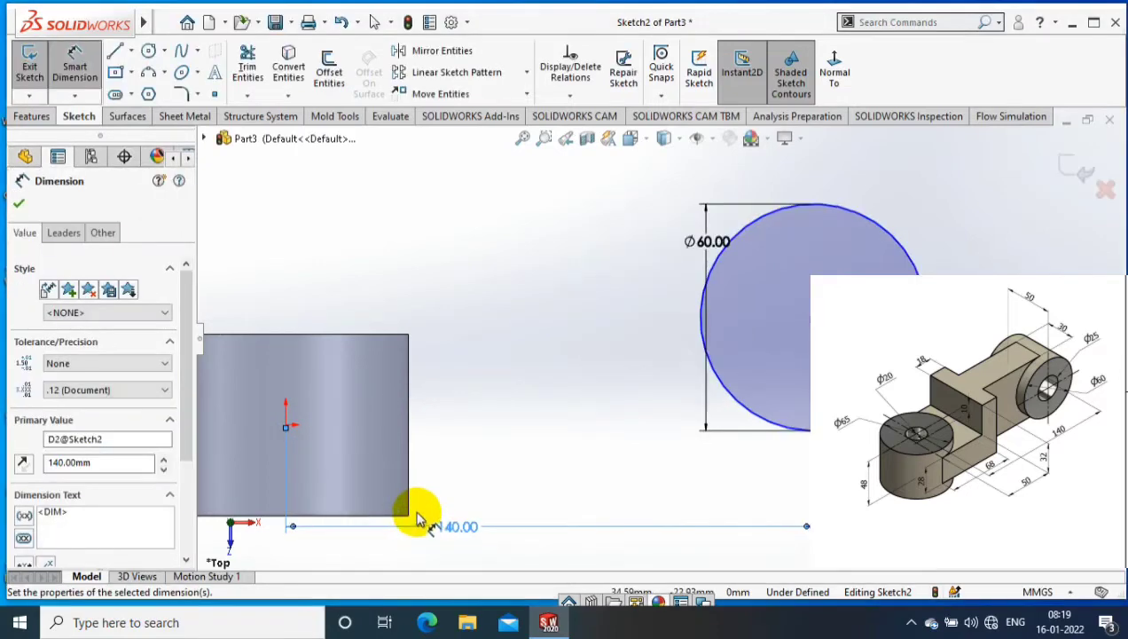
pyautogui.click(428, 513)
pyautogui.scroll(2, 716, 349)
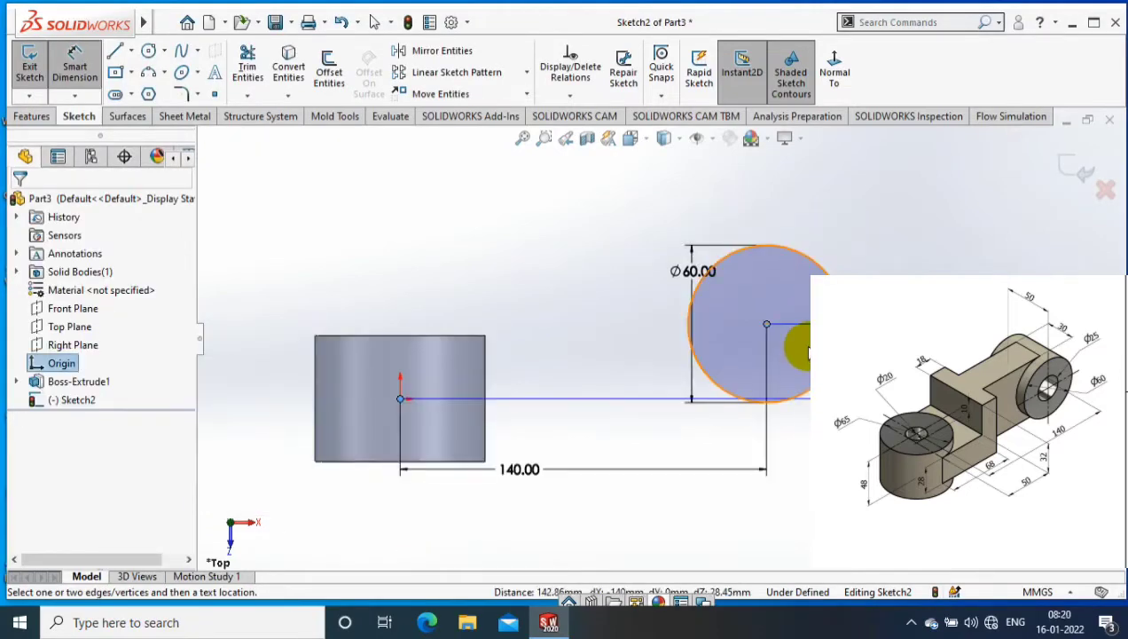
pyautogui.scroll(-3, 716, 349)
pyautogui.click(751, 375)
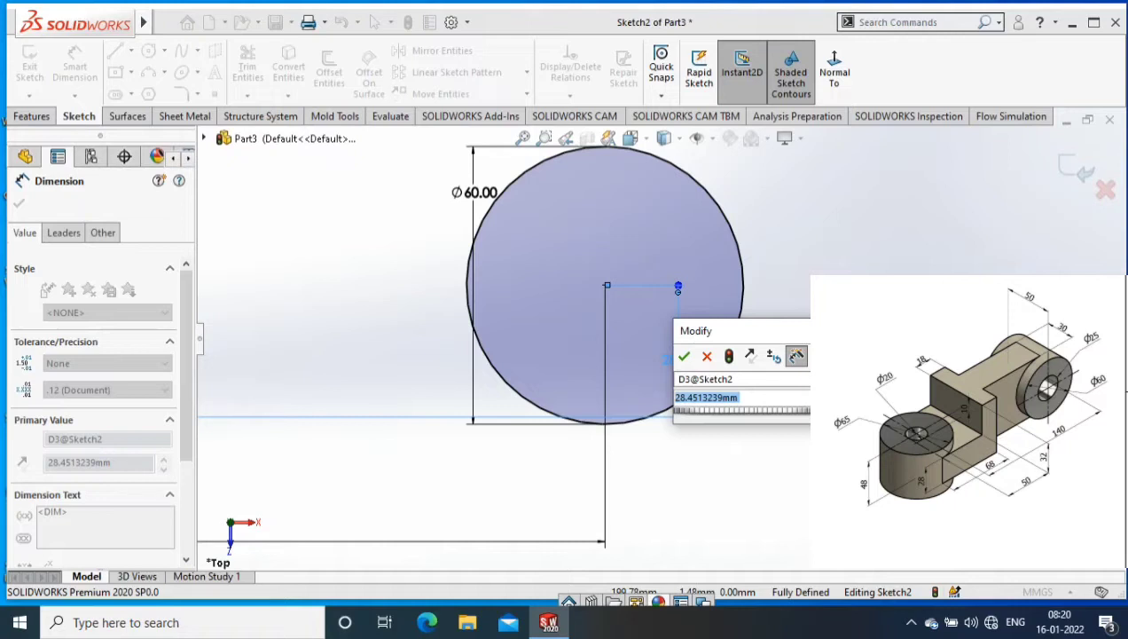
pyautogui.write('28')
pyautogui.press('Return')
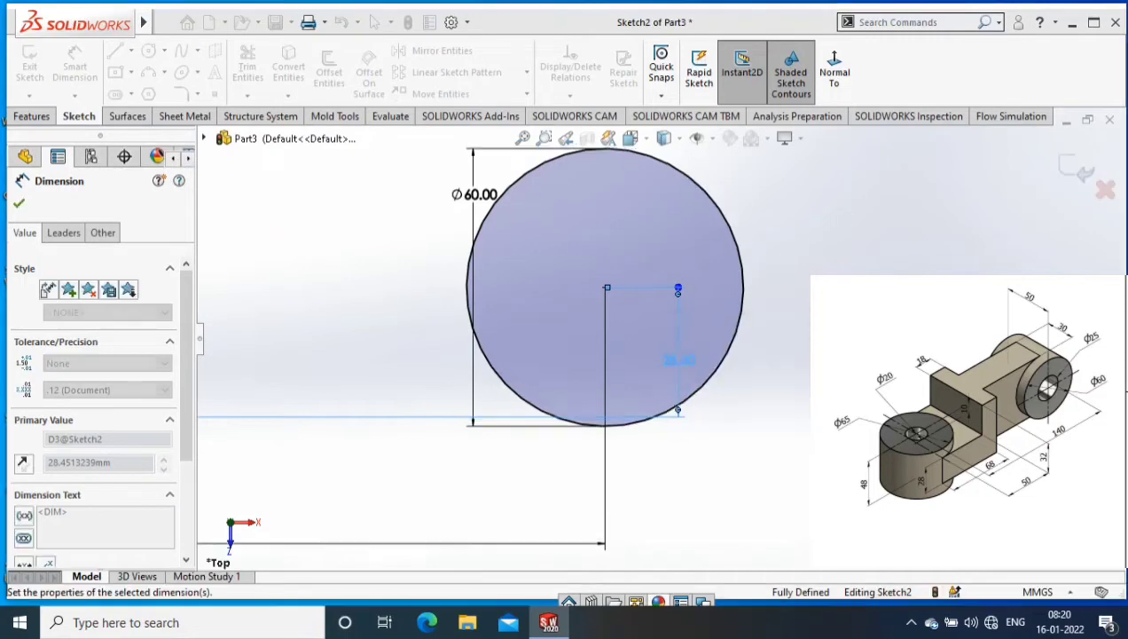
pyautogui.scroll(4, 706, 337)
# Extrude the Ø60 circle 50 mm mid-plane as Boss-Extrude2
pyautogui.click(27, 116)
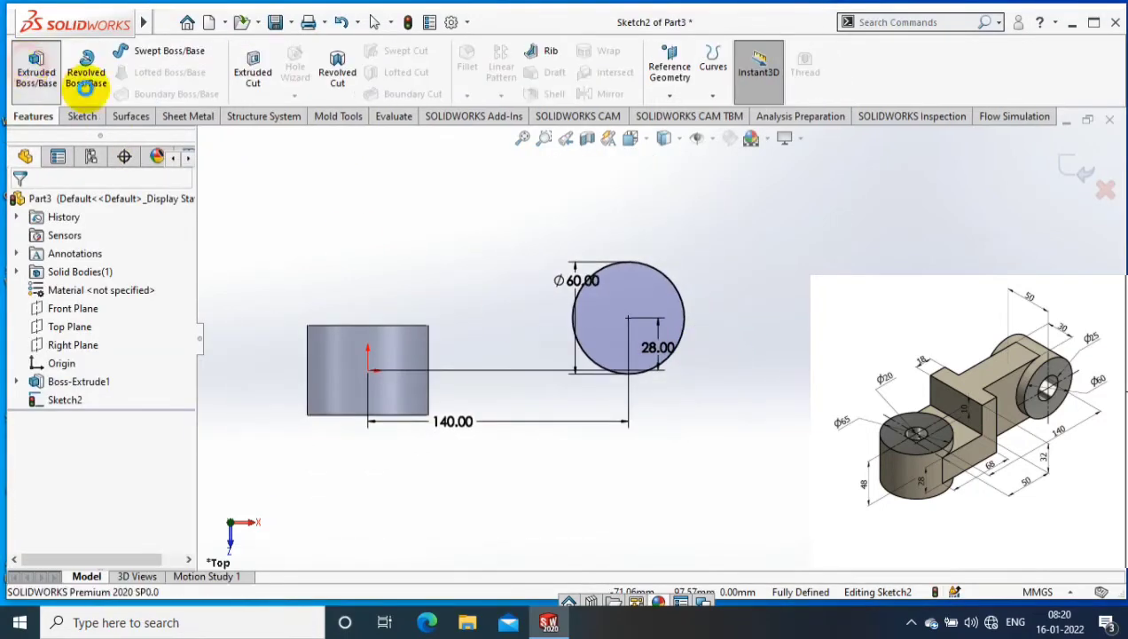
pyautogui.click(35, 67)
pyautogui.click(111, 304)
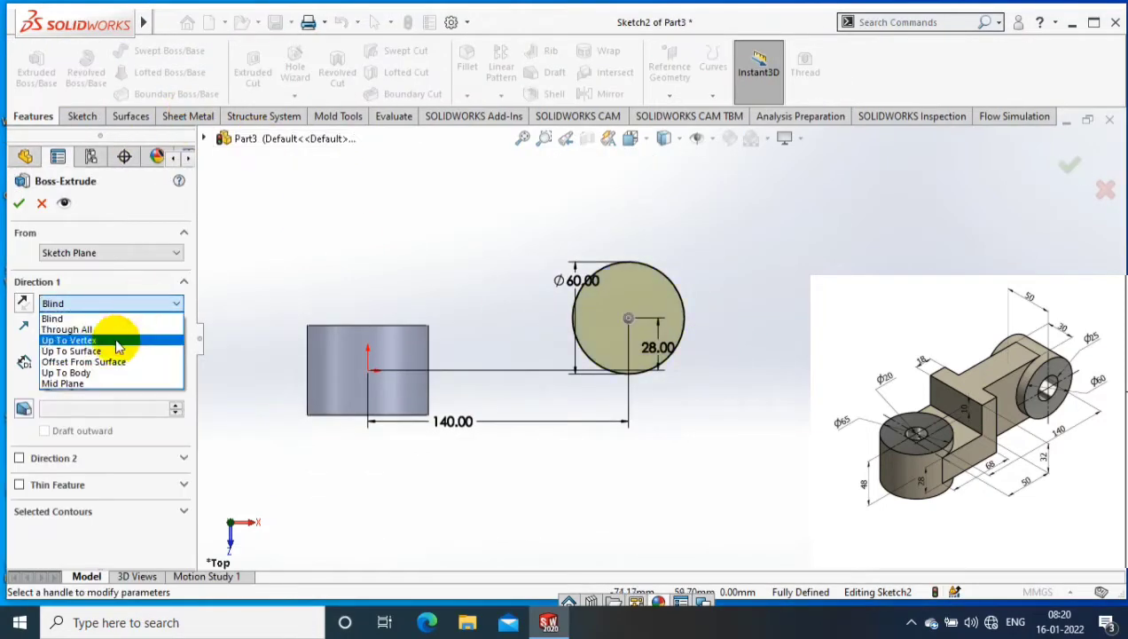
pyautogui.click(73, 382)
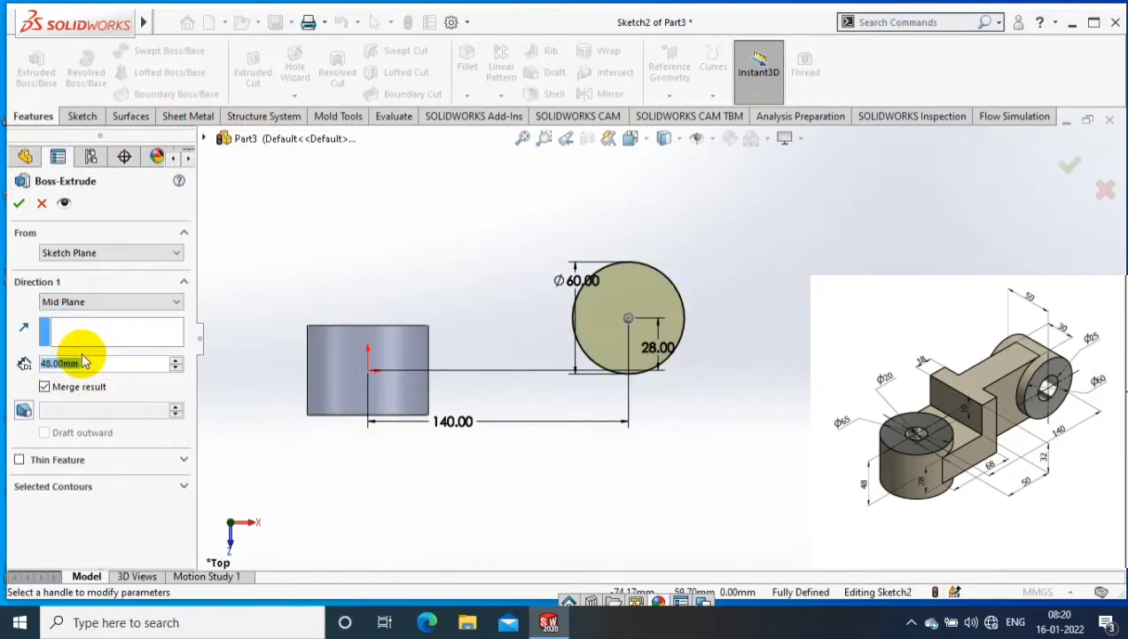
pyautogui.click(18, 202)
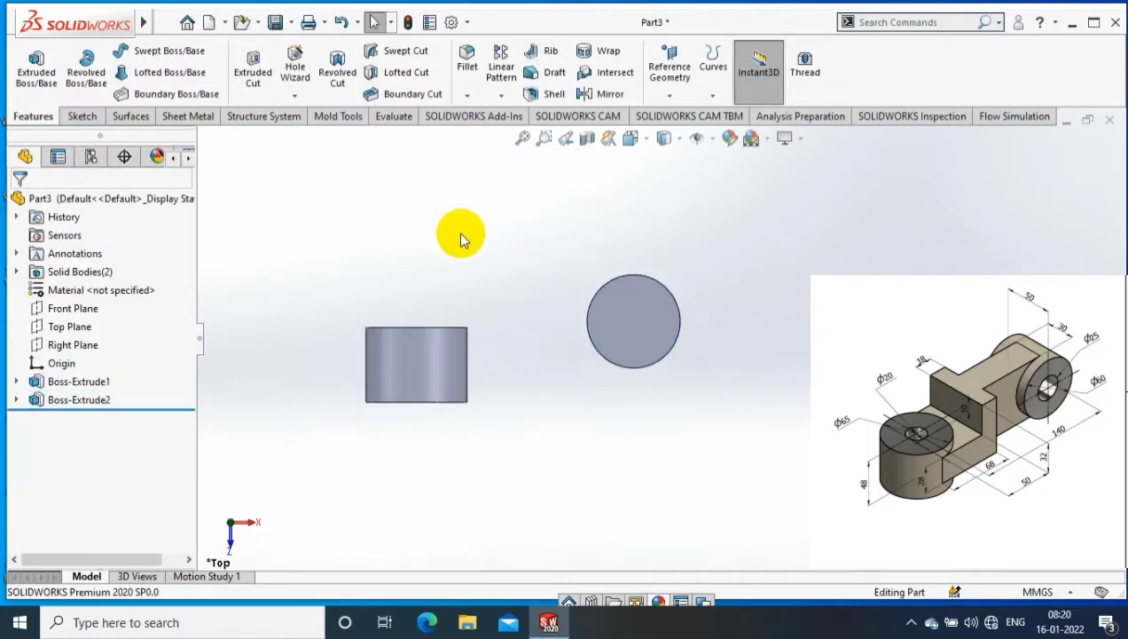
# Orbit the view to inspect both cylinders in 3D
pyautogui.moveTo(459, 238); pyautogui.dragTo(579, 319, button='middle')
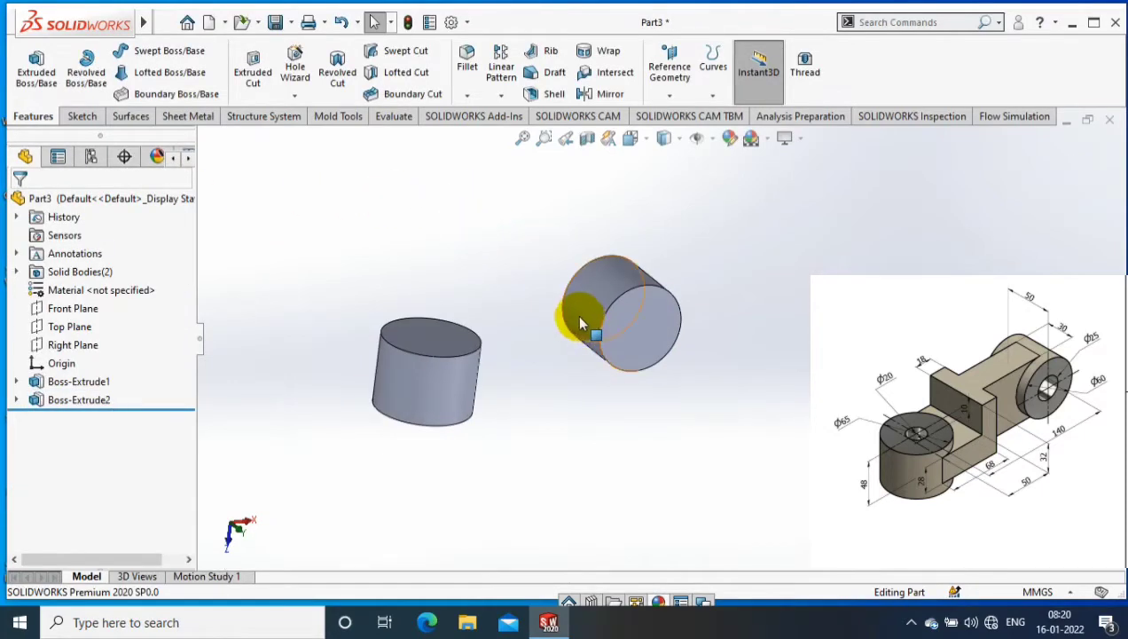
pyautogui.rightClick(456, 338)
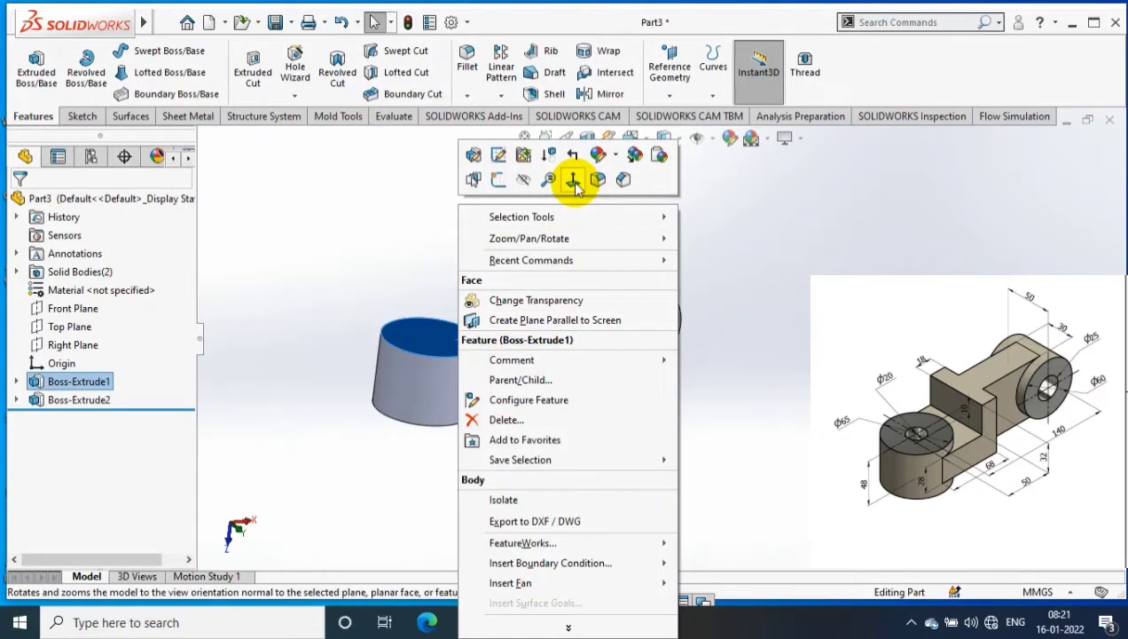
pyautogui.press('Escape')
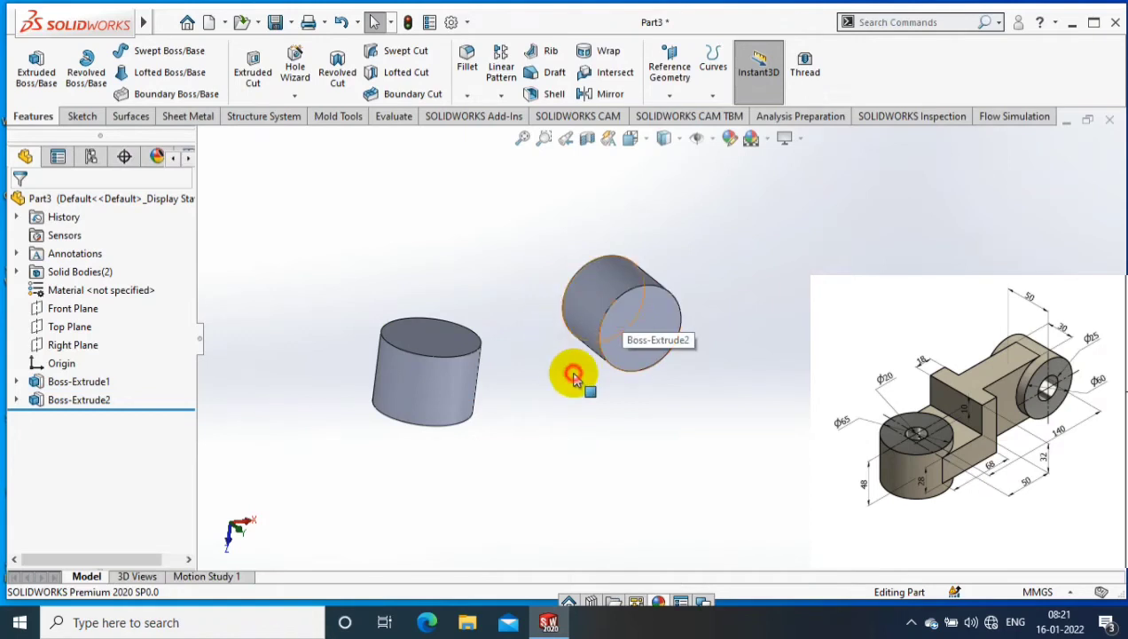
pyautogui.moveTo(574, 372); pyautogui.dragTo(508, 293, button='middle')
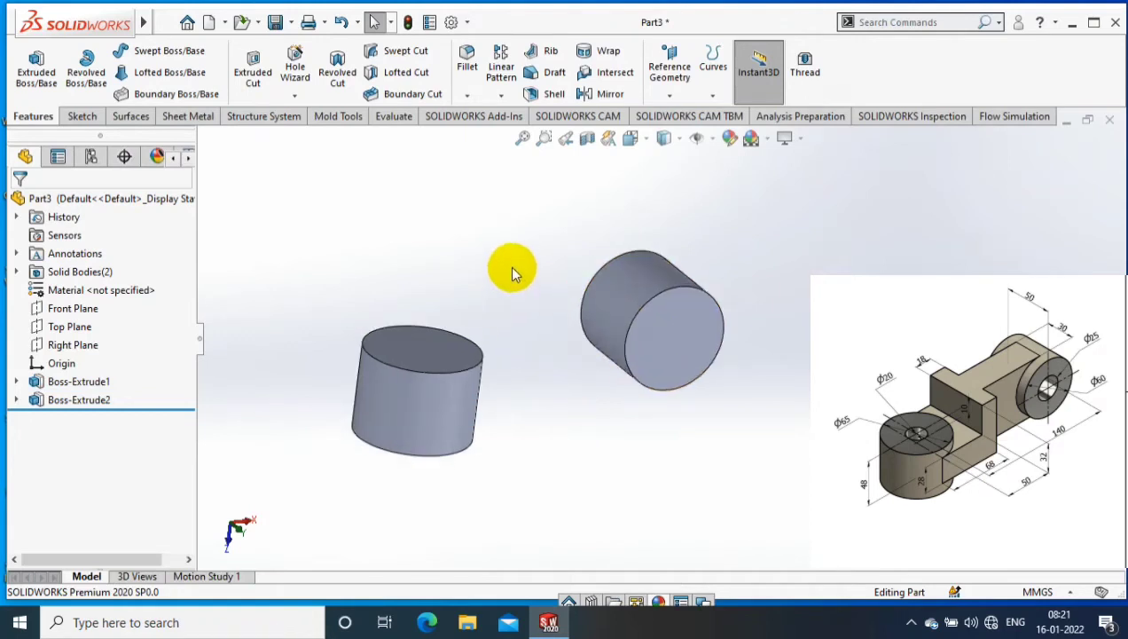
# Sketch on the Top Plane a horizontal line from the origin and a vertical step line
pyautogui.rightClick(84, 326)
pyautogui.click(166, 295)
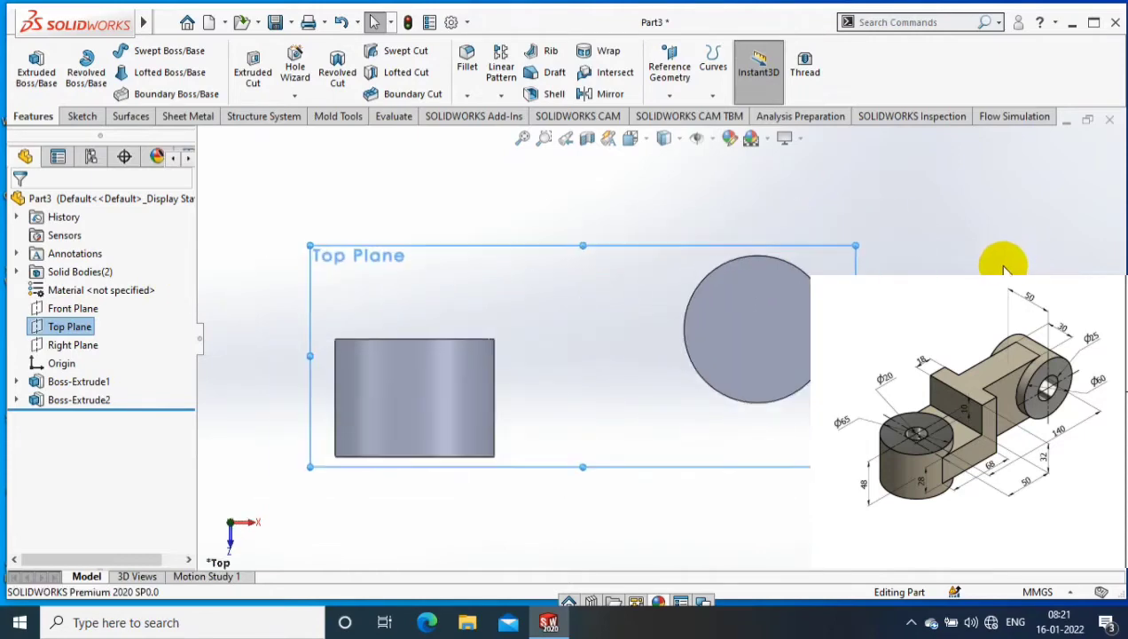
pyautogui.click(82, 117)
pyautogui.click(116, 50)
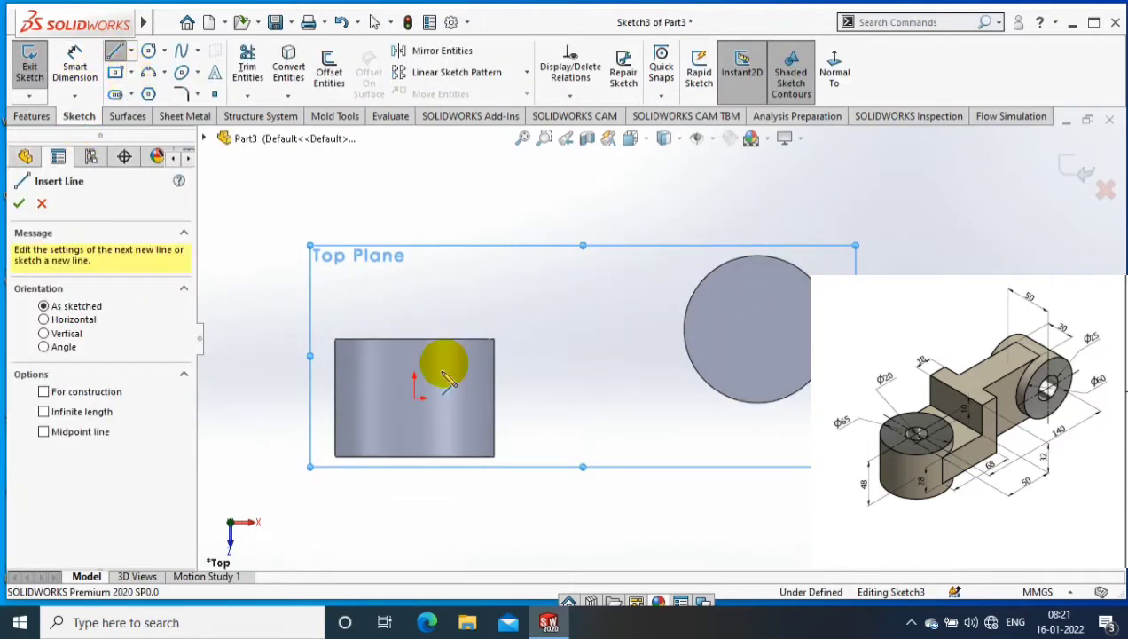
pyautogui.click(415, 382)
pyautogui.click(565, 381)
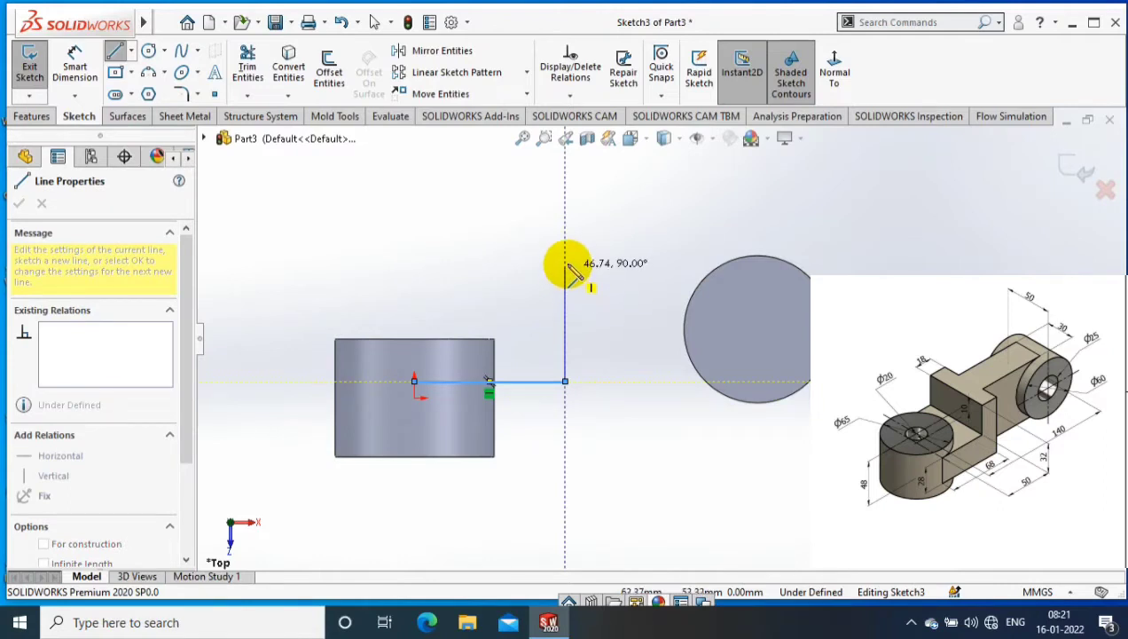
pyautogui.click(565, 264)
pyautogui.rightClick(858, 266)
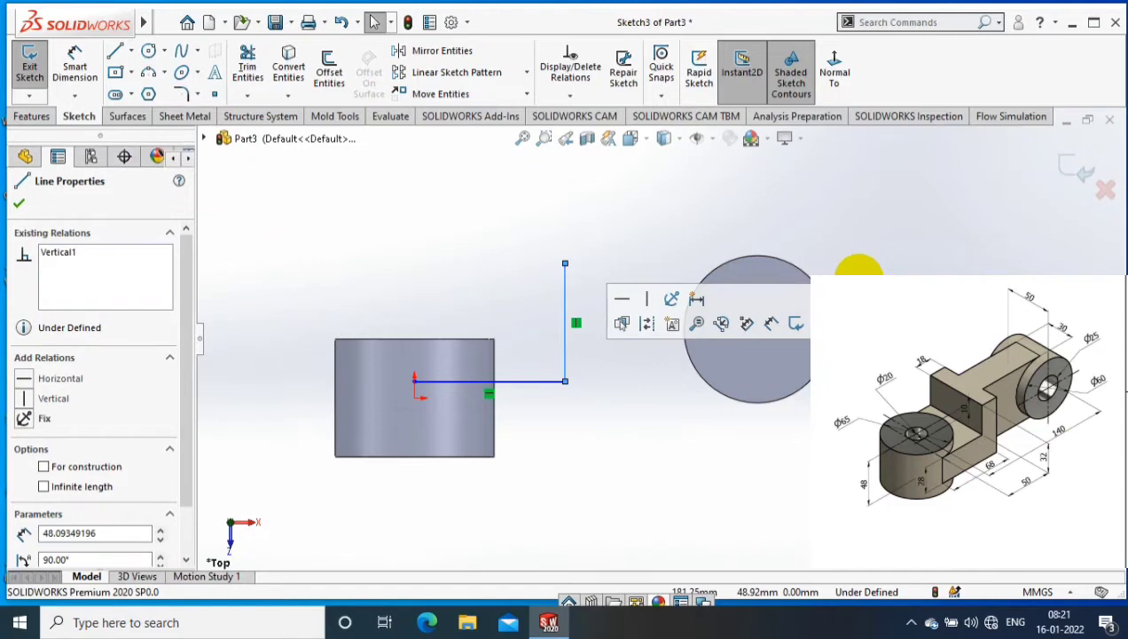
# Draw the top line from the step to the right circle and make it tangent
pyautogui.click(115, 51)
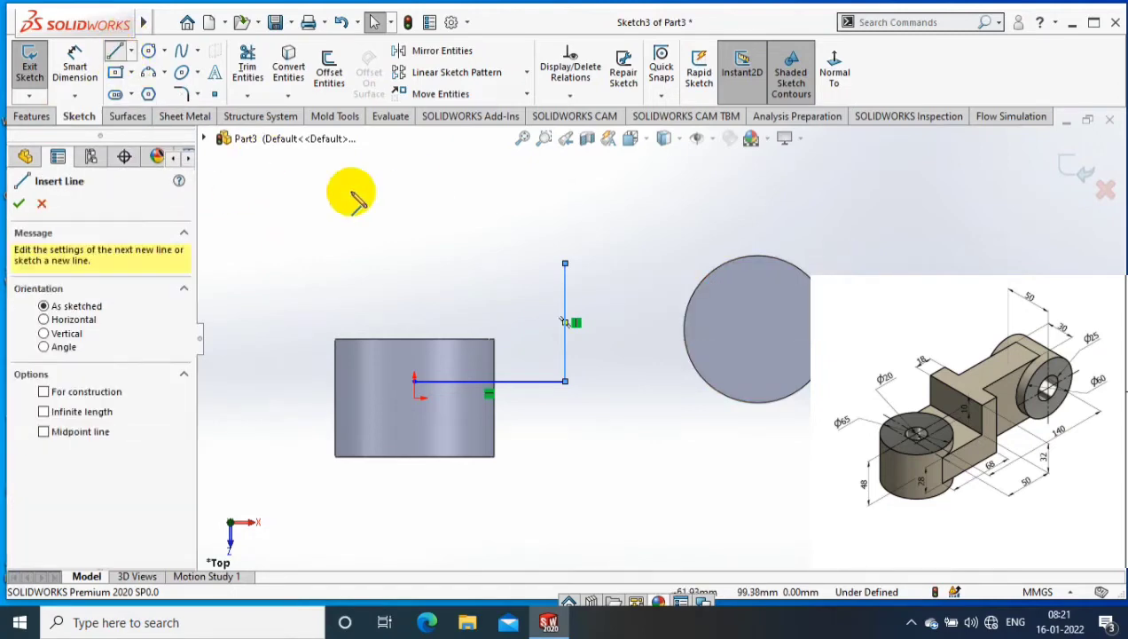
pyautogui.moveTo(565, 263); pyautogui.dragTo(671, 264)
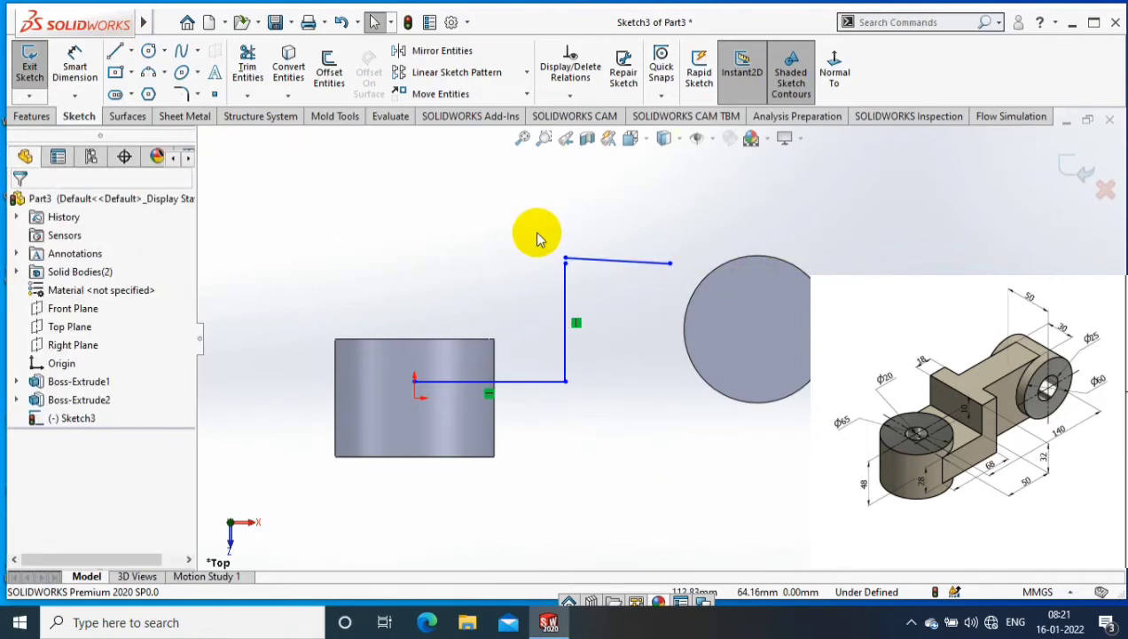
pyautogui.hotkey('ctrl', 'z')
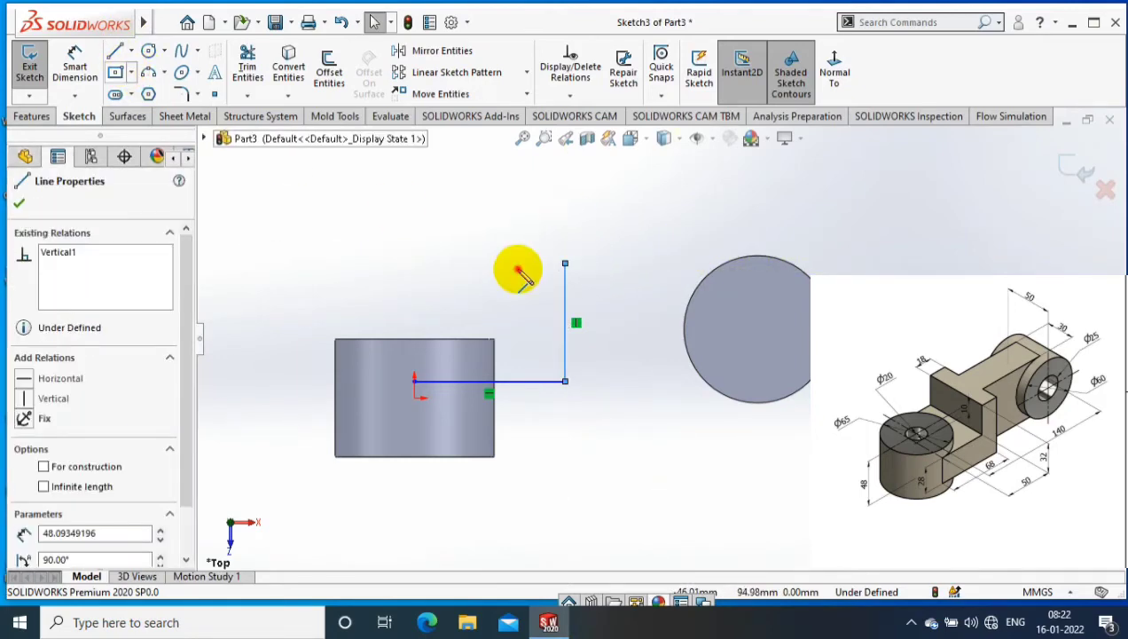
pyautogui.click(565, 264)
pyautogui.scroll(2, 674, 253)
pyautogui.click(653, 268)
pyautogui.press('Escape')
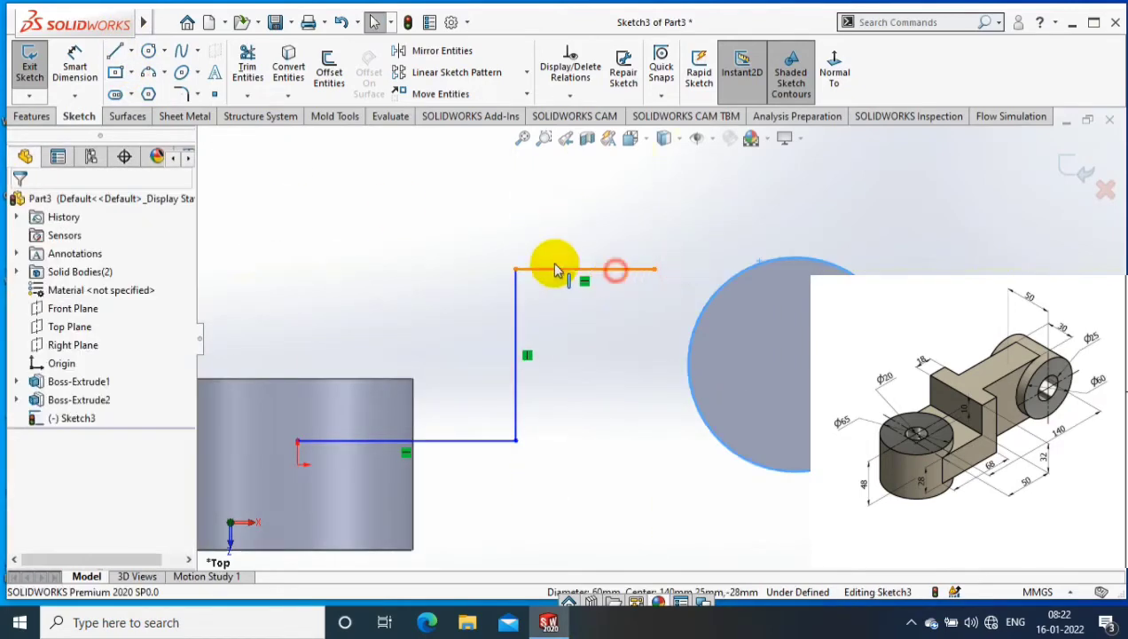
pyautogui.click(552, 262)
pyautogui.keyDown('ctrl'); pyautogui.click(690, 355); pyautogui.keyUp('ctrl')
pyautogui.click(36, 471)
pyautogui.click(654, 257)
pyautogui.moveTo(705, 264); pyautogui.dragTo(795, 259)
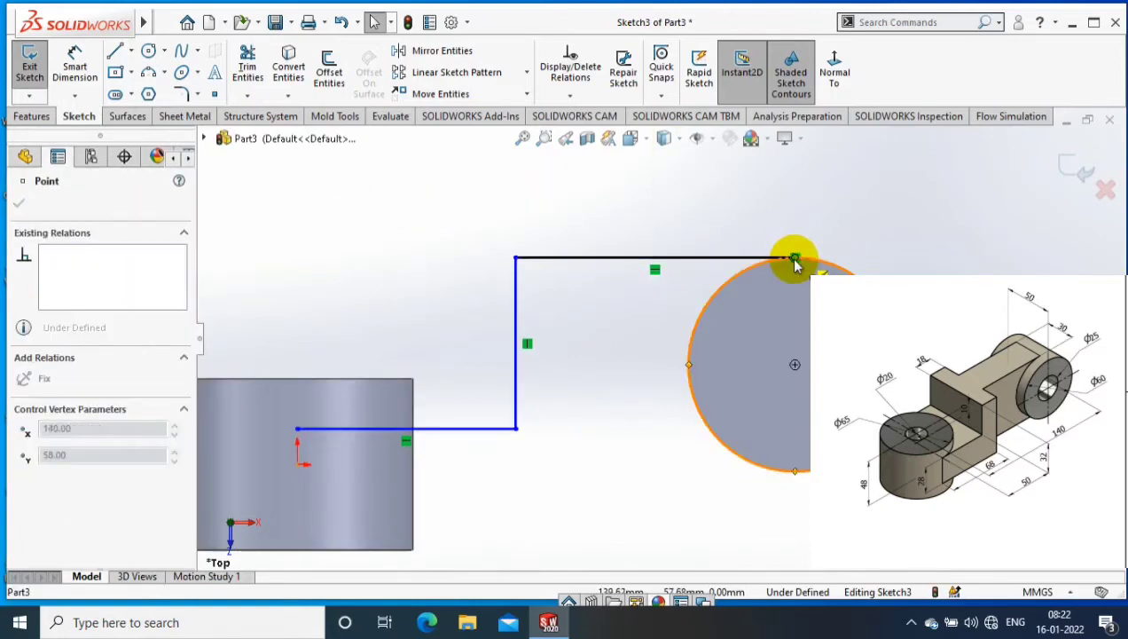
pyautogui.click(670, 209)
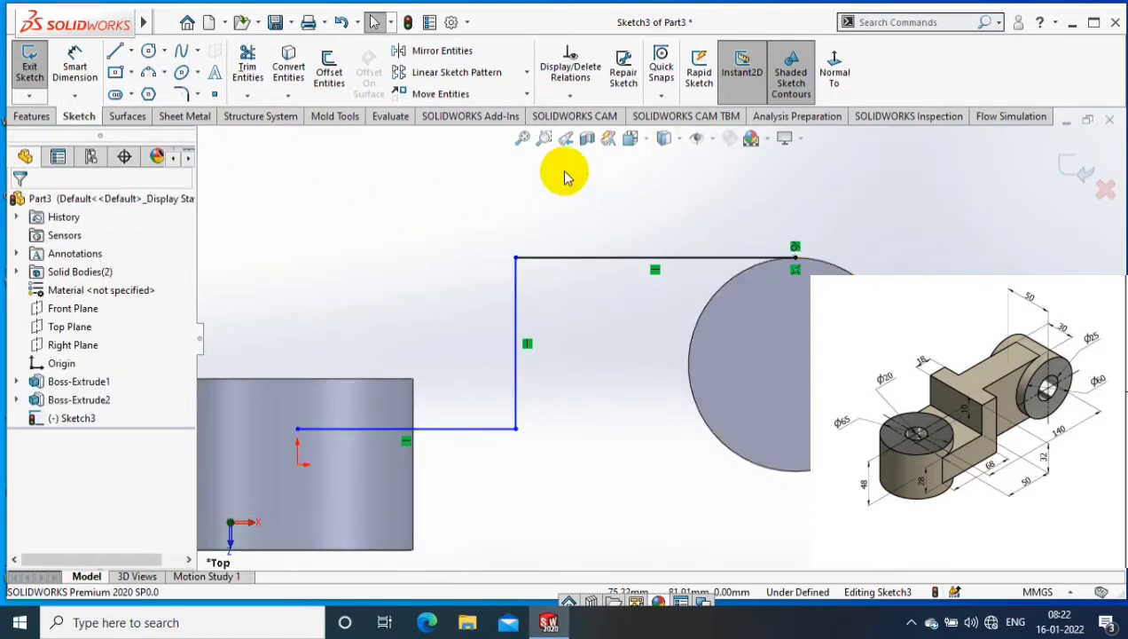
# Draw a short left drop and a bottom line tangent to the Ø60 circle
pyautogui.click(114, 51)
pyautogui.click(297, 428)
pyautogui.click(297, 479)
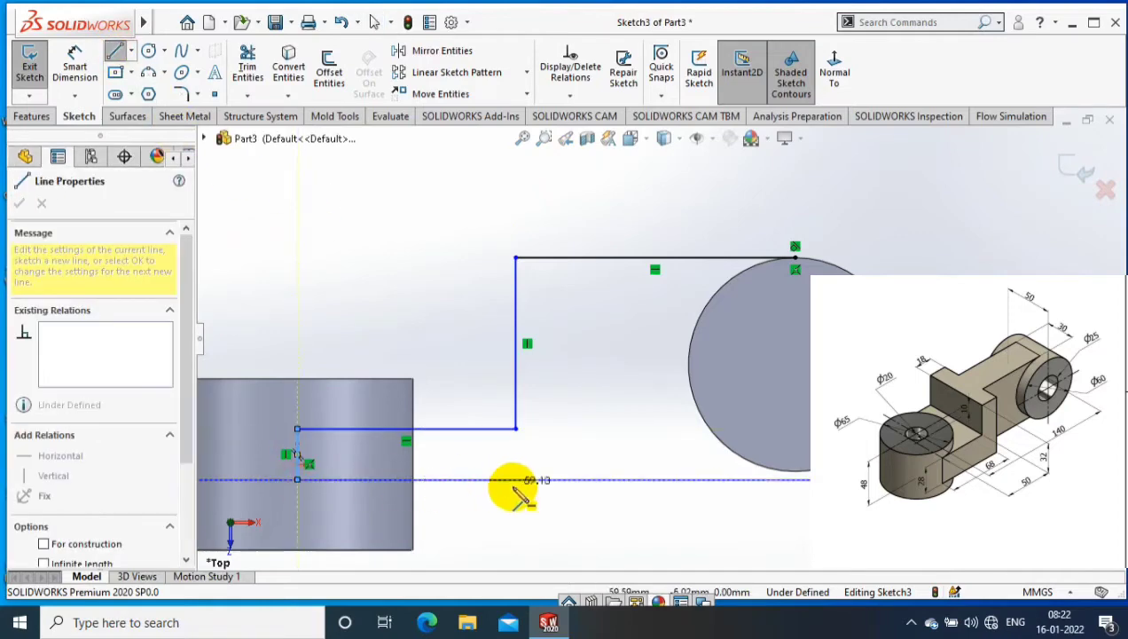
pyautogui.click(565, 479)
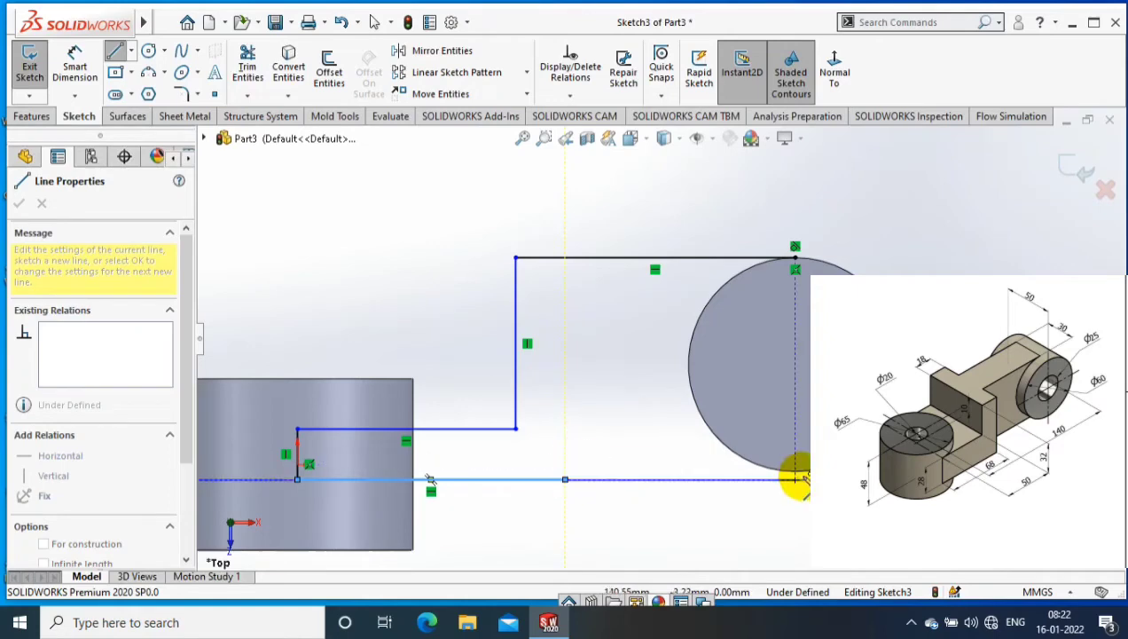
pyautogui.press('Escape')
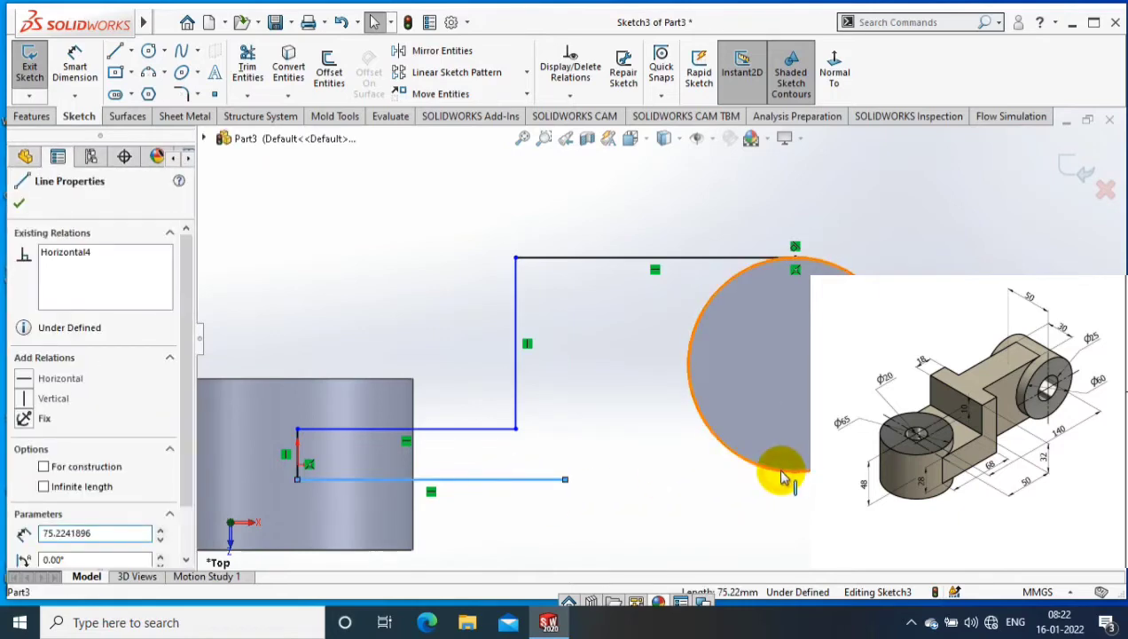
pyautogui.keyDown('ctrl'); pyautogui.click(783, 477); pyautogui.keyUp('ctrl')
pyautogui.click(24, 471)
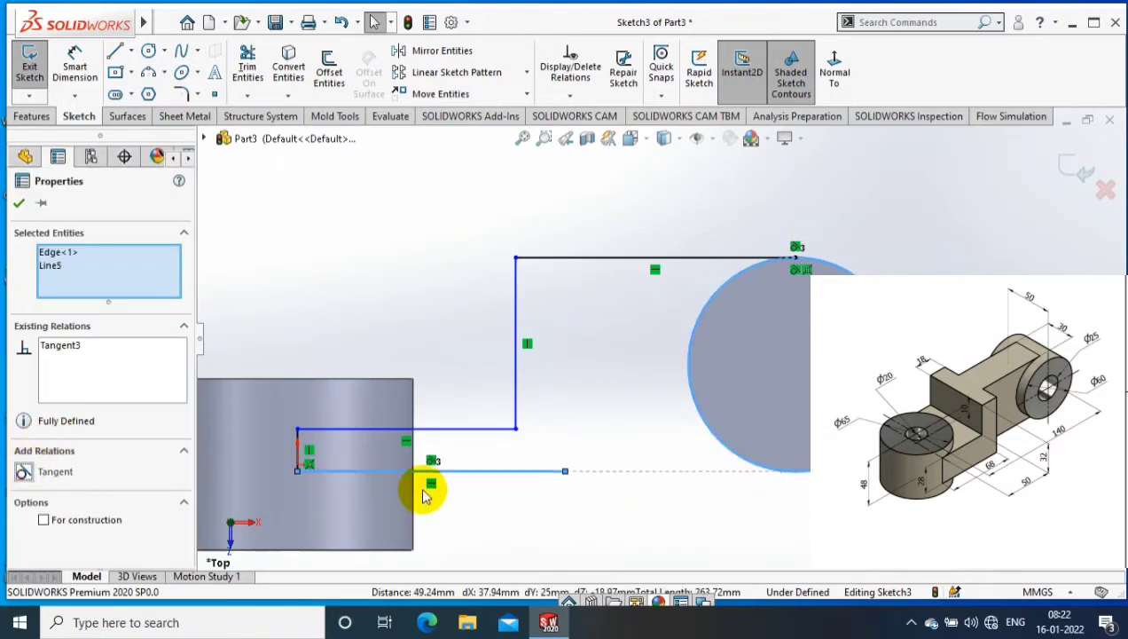
pyautogui.moveTo(565, 470); pyautogui.dragTo(795, 468)
# Dimension the upper horizontal step line to 68 mm
pyautogui.click(596, 381)
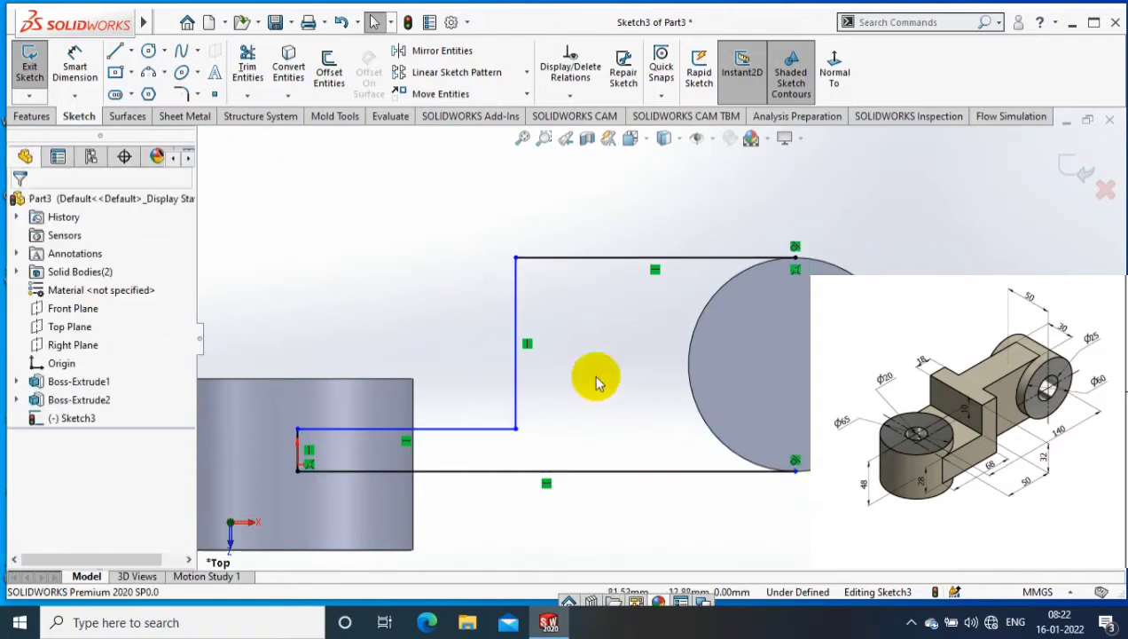
pyautogui.click(74, 64)
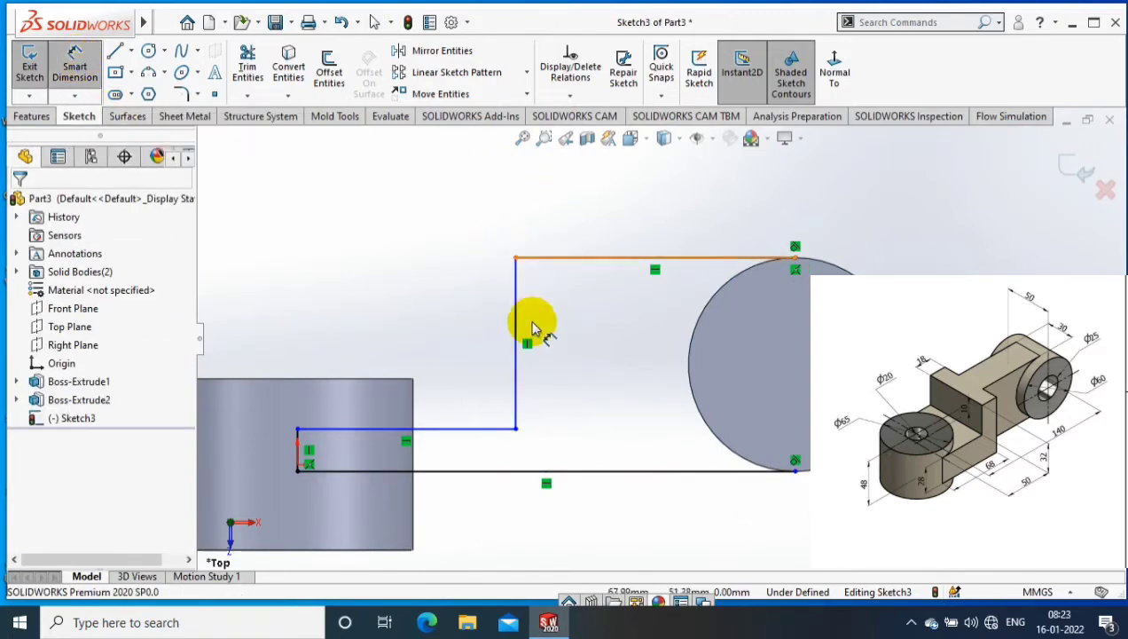
pyautogui.click(417, 429)
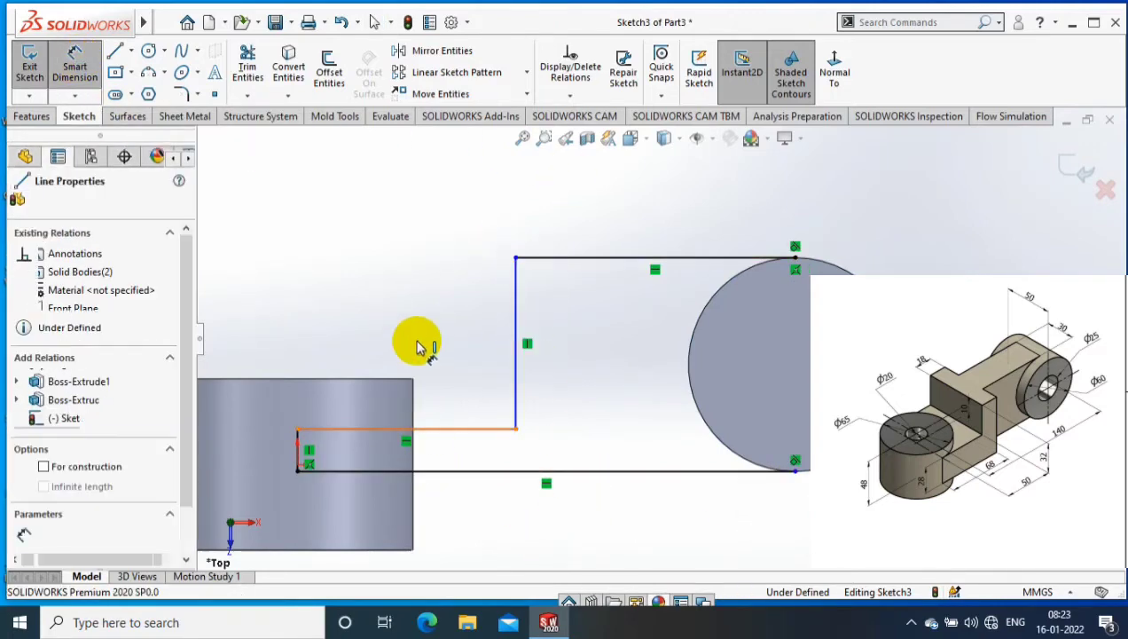
pyautogui.click(417, 319)
pyautogui.click(433, 197)
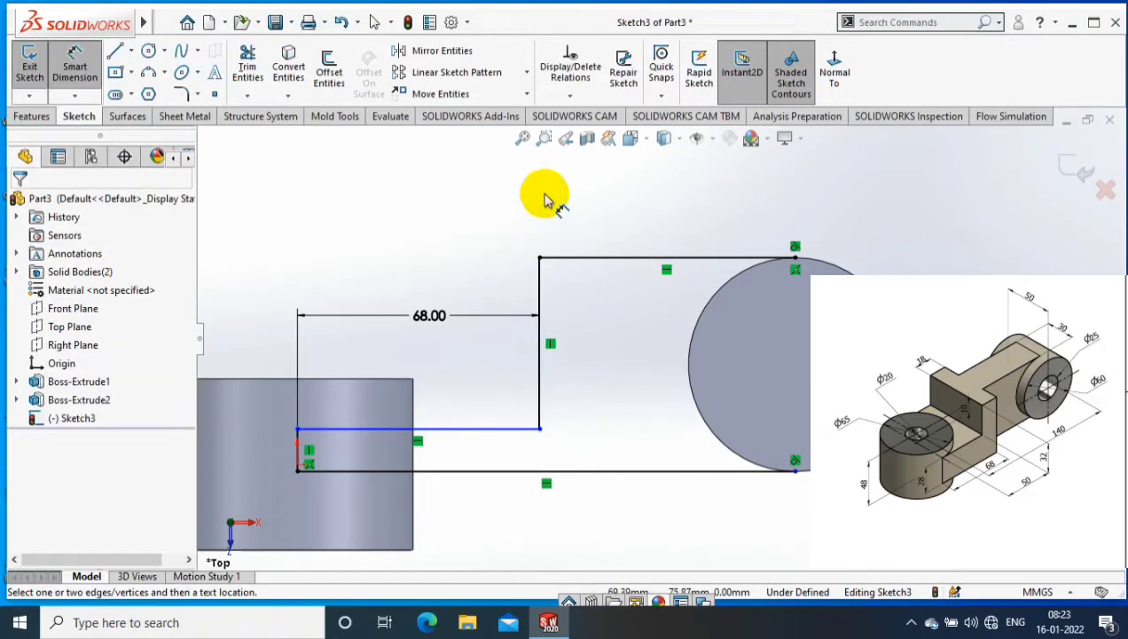
# Add the 28 mm line spacing and a 2 mm offset, dismissing the driven-dimension warning
pyautogui.scroll(2, 621, 337)
pyautogui.click(500, 449)
pyautogui.click(351, 414)
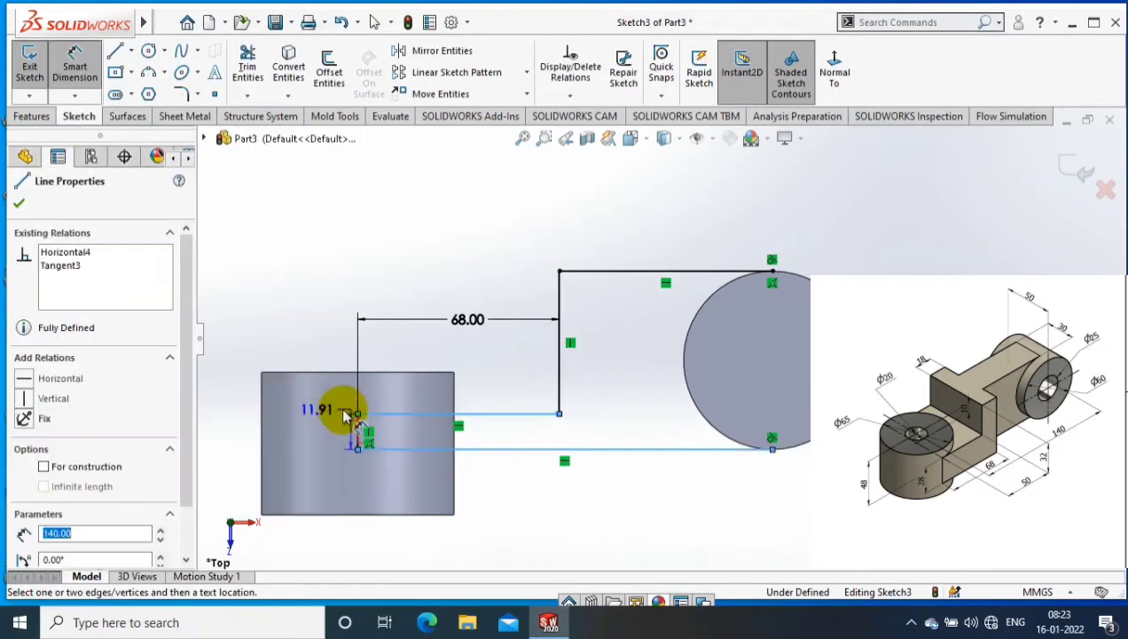
pyautogui.click(299, 435)
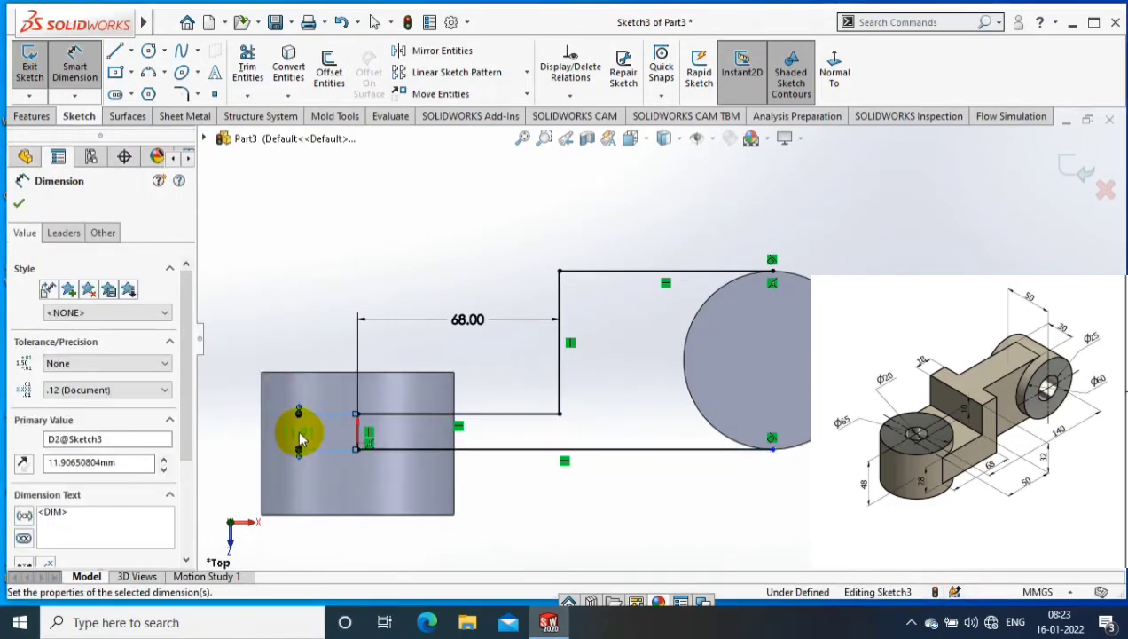
pyautogui.scroll(-2, 299, 434)
pyautogui.click(402, 454)
pyautogui.click(466, 447)
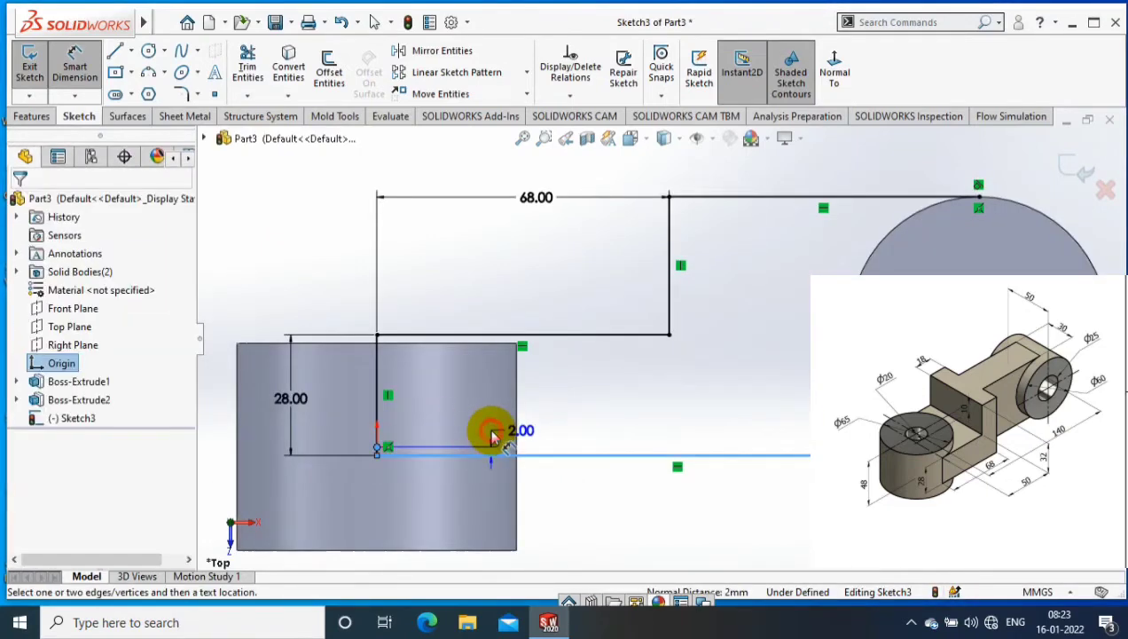
pyautogui.click(492, 438)
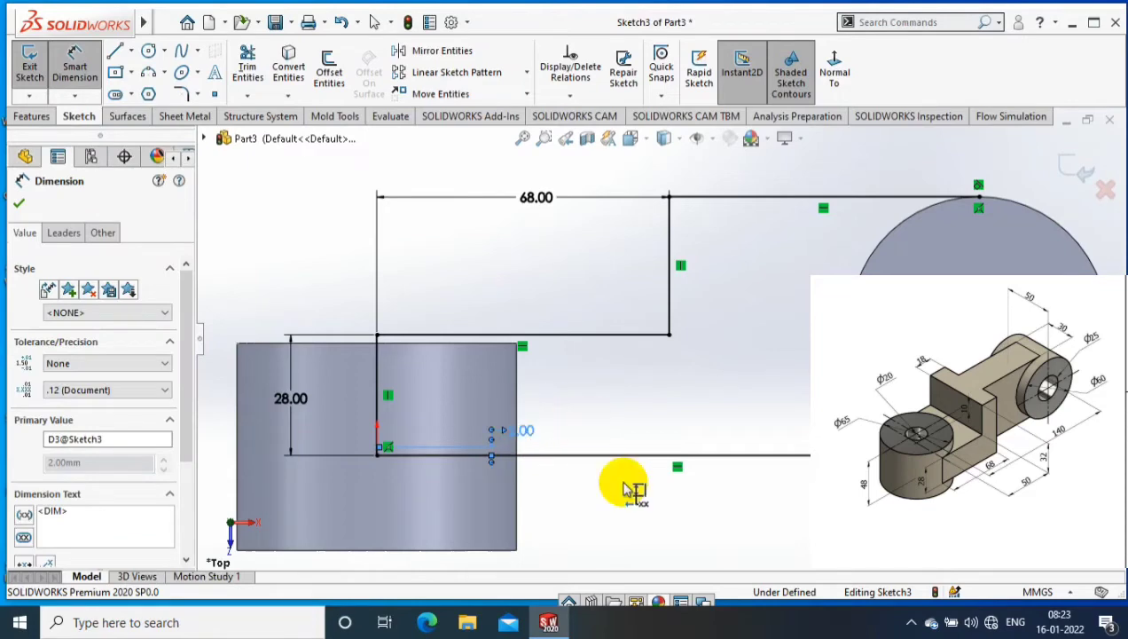
pyautogui.click(661, 311)
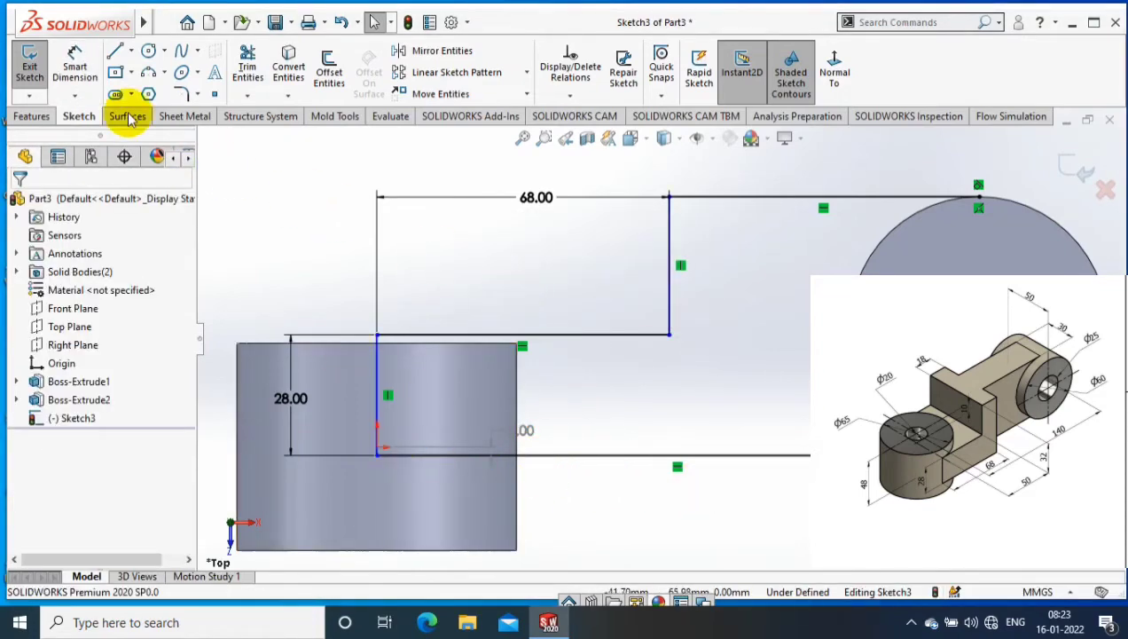
# Cancel the redundant extra dimensions on the left vertical lines to avoid over-defining
pyautogui.click(378, 441)
pyautogui.click(461, 423)
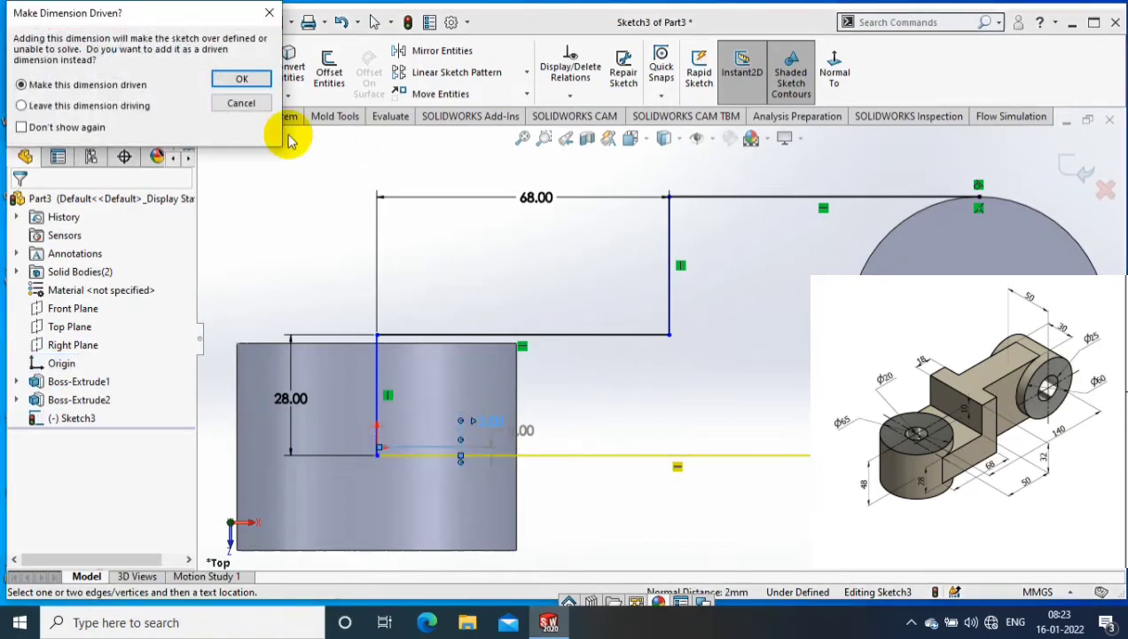
pyautogui.click(239, 100)
pyautogui.click(519, 433)
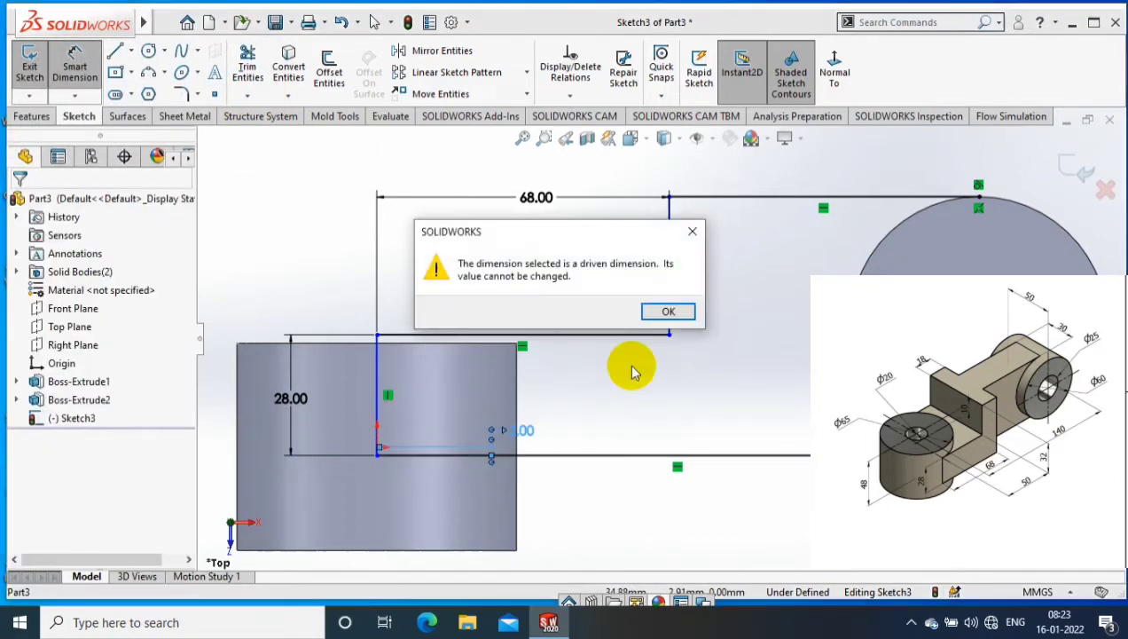
pyautogui.press('Return')
pyautogui.click(529, 433)
pyautogui.press('Escape')
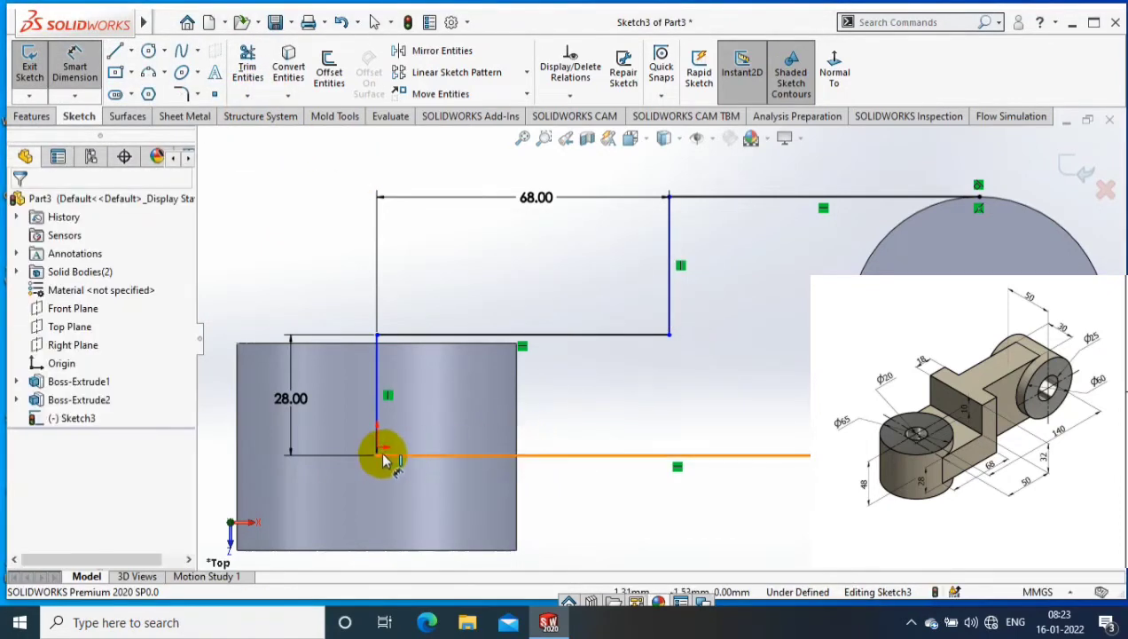
pyautogui.click(382, 448)
pyautogui.click(448, 426)
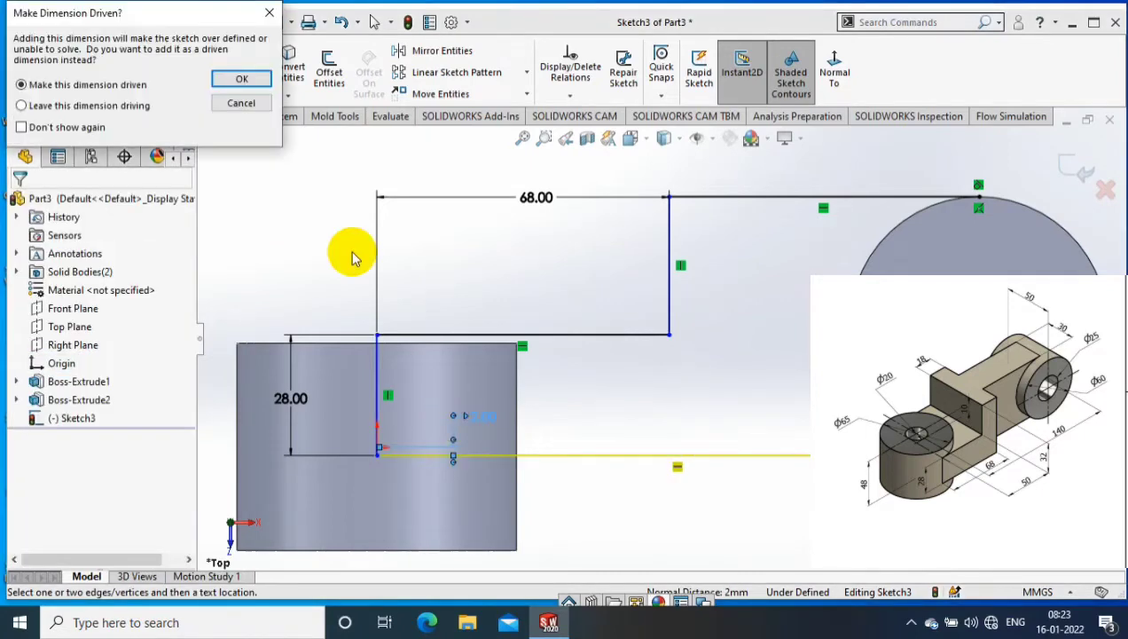
pyautogui.click(242, 103)
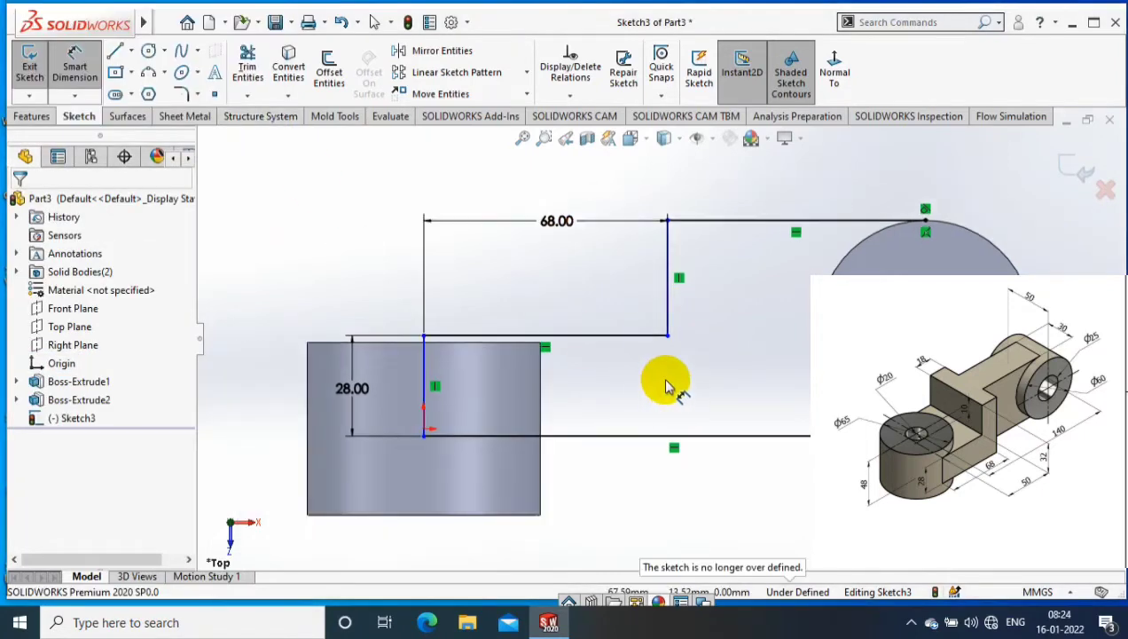
pyautogui.press('Escape')
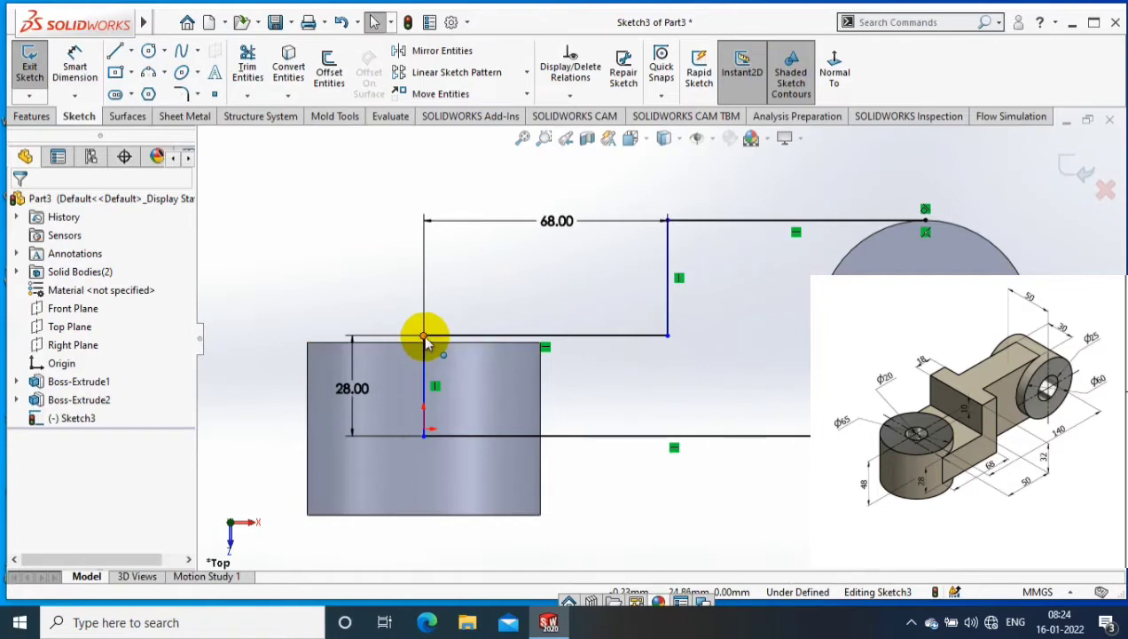
# Inspect the arm sketch's point and lines, then exit Sketch3
pyautogui.click(424, 336)
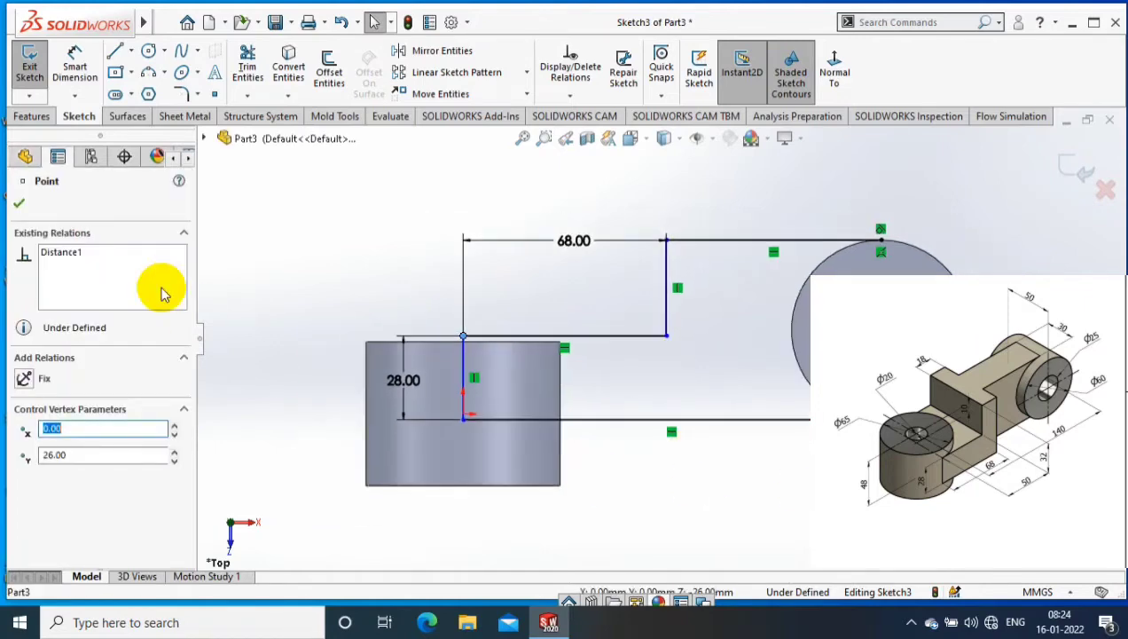
pyautogui.click(328, 292)
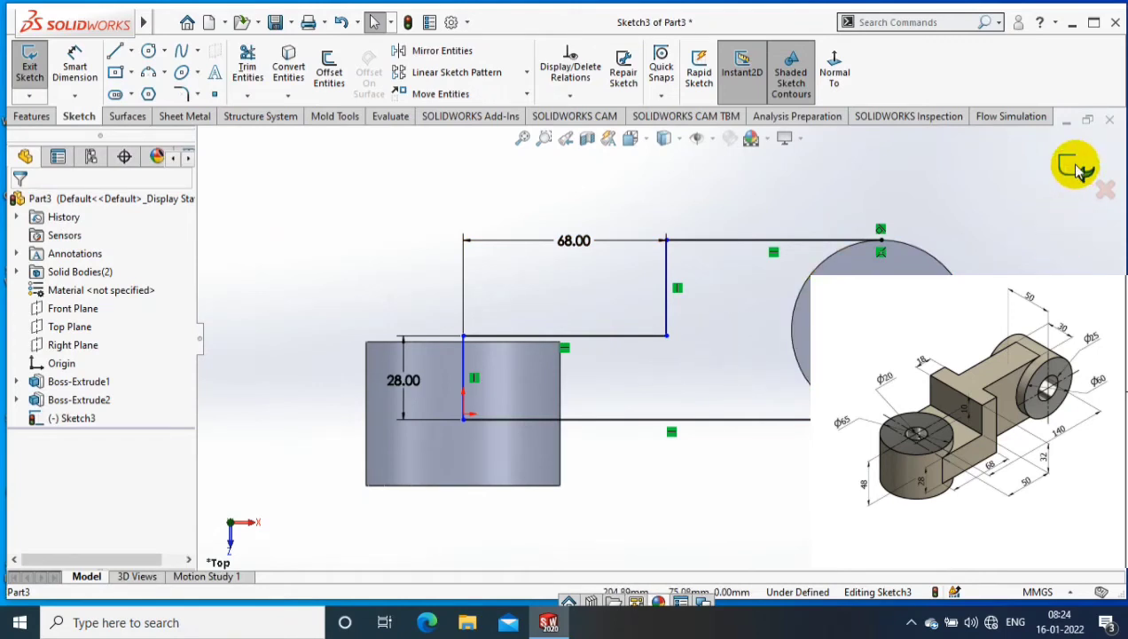
pyautogui.click(480, 420)
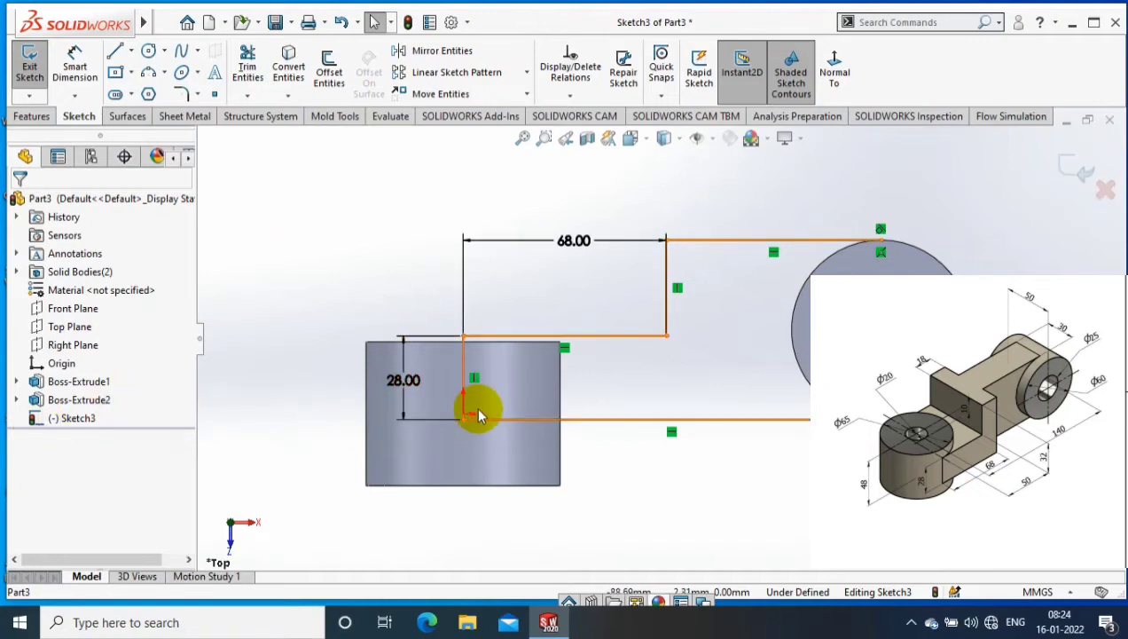
pyautogui.click(641, 502)
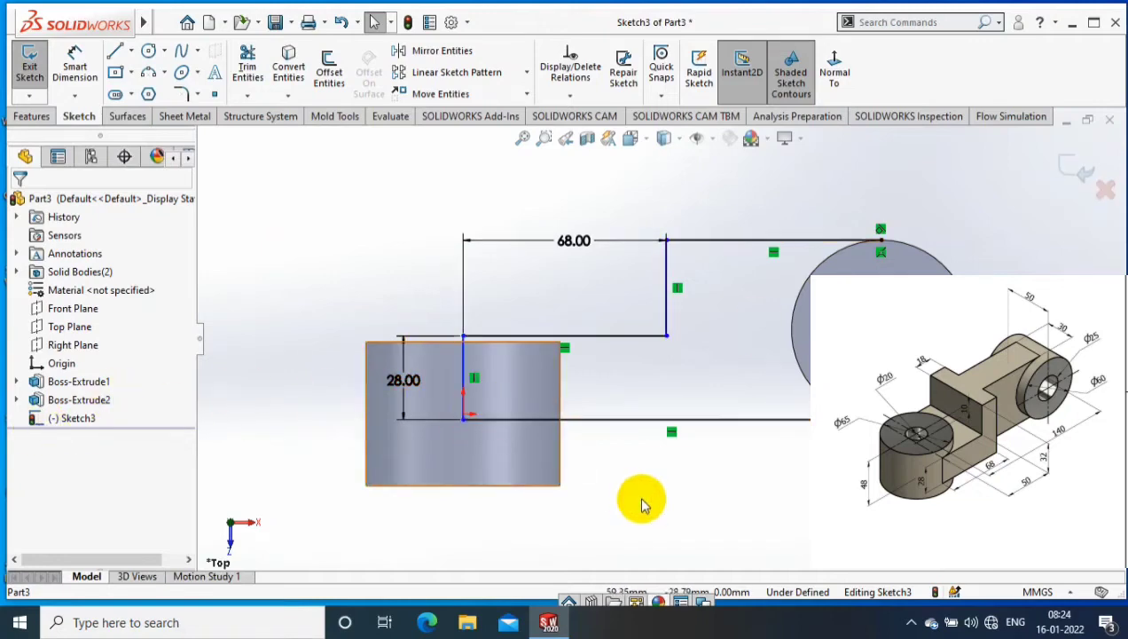
pyautogui.click(1063, 166)
# Edit Sketch2 to set the boss offset D3 to 14 mm, then reopen Sketch3
pyautogui.click(17, 401)
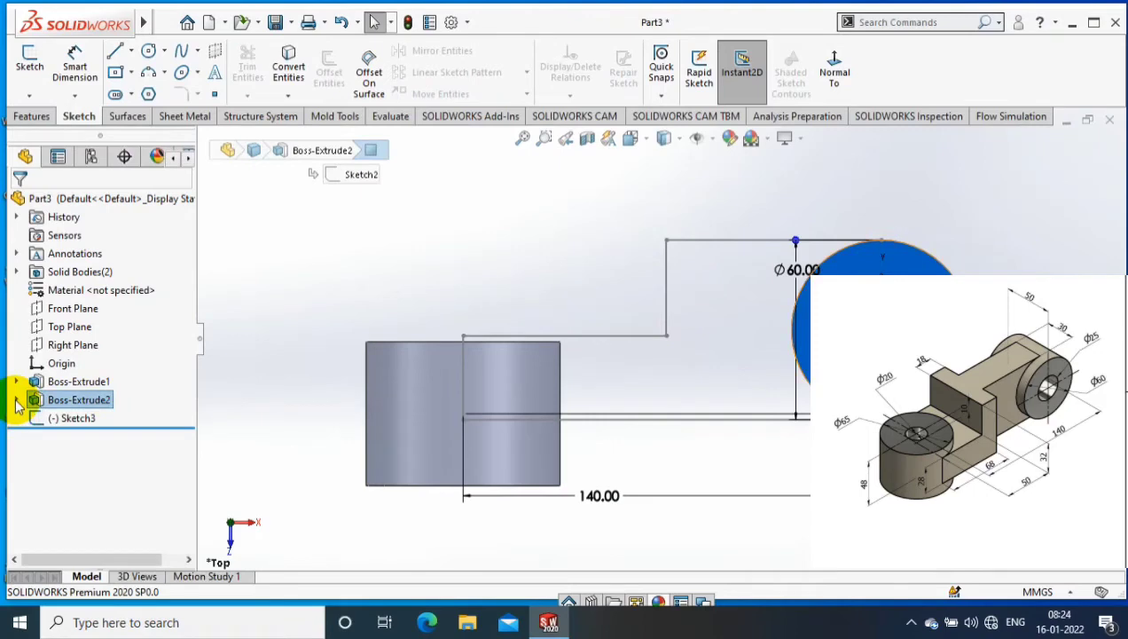
pyautogui.click(17, 400)
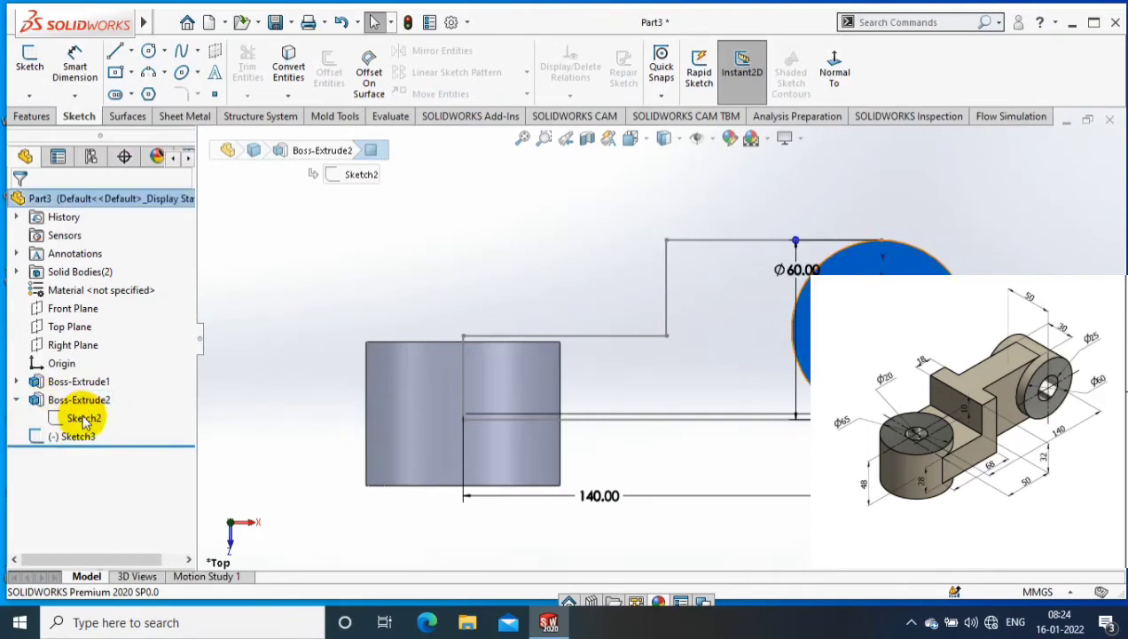
pyautogui.rightClick(84, 419)
pyautogui.click(92, 297)
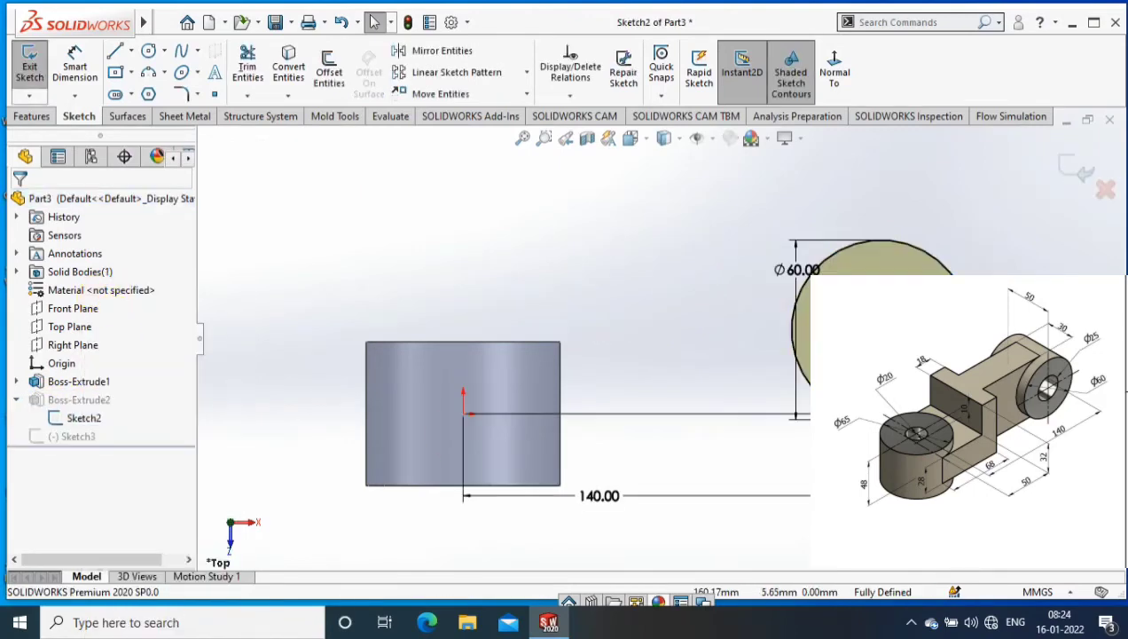
pyautogui.write('14')
pyautogui.press('Return')
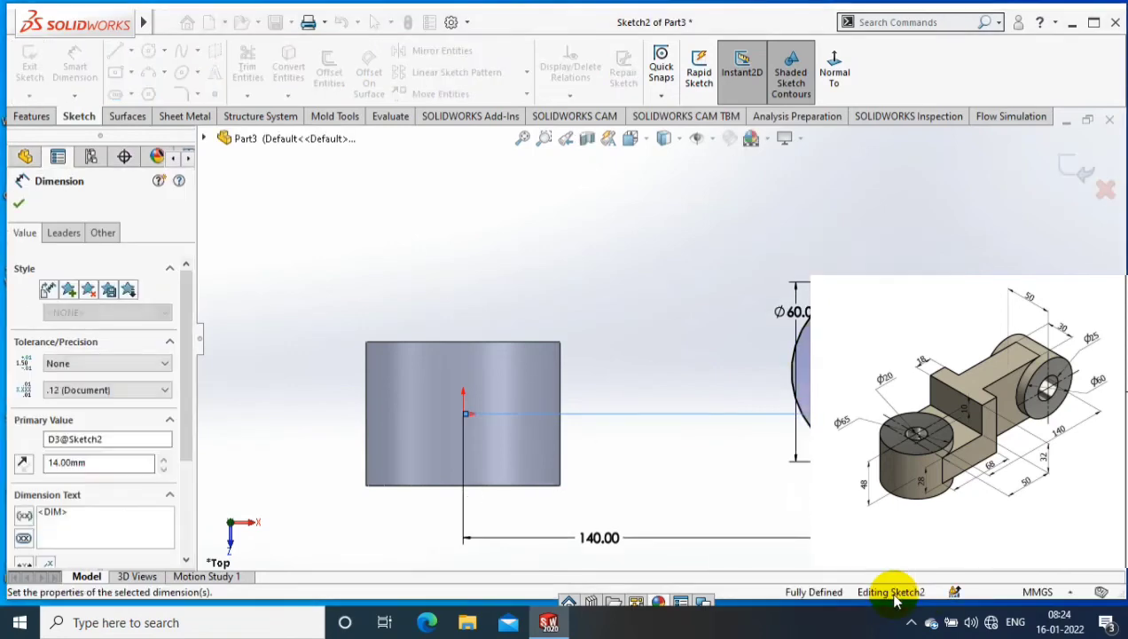
pyautogui.click(1076, 166)
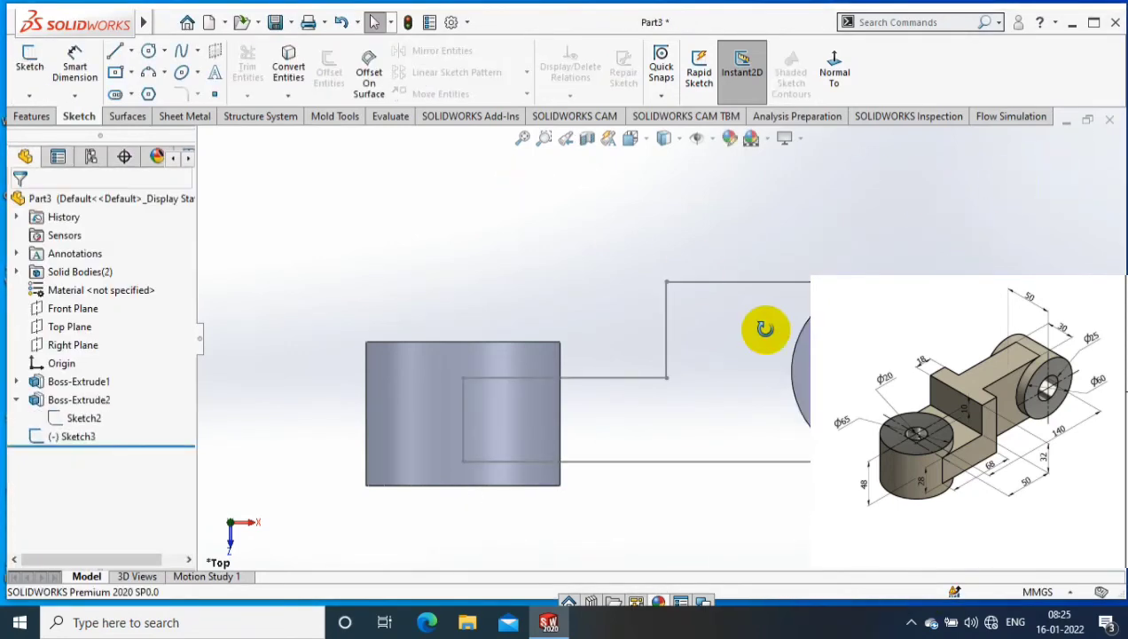
pyautogui.moveTo(763, 327); pyautogui.dragTo(767, 337, button='middle')
pyautogui.rightClick(673, 288)
pyautogui.click(683, 282)
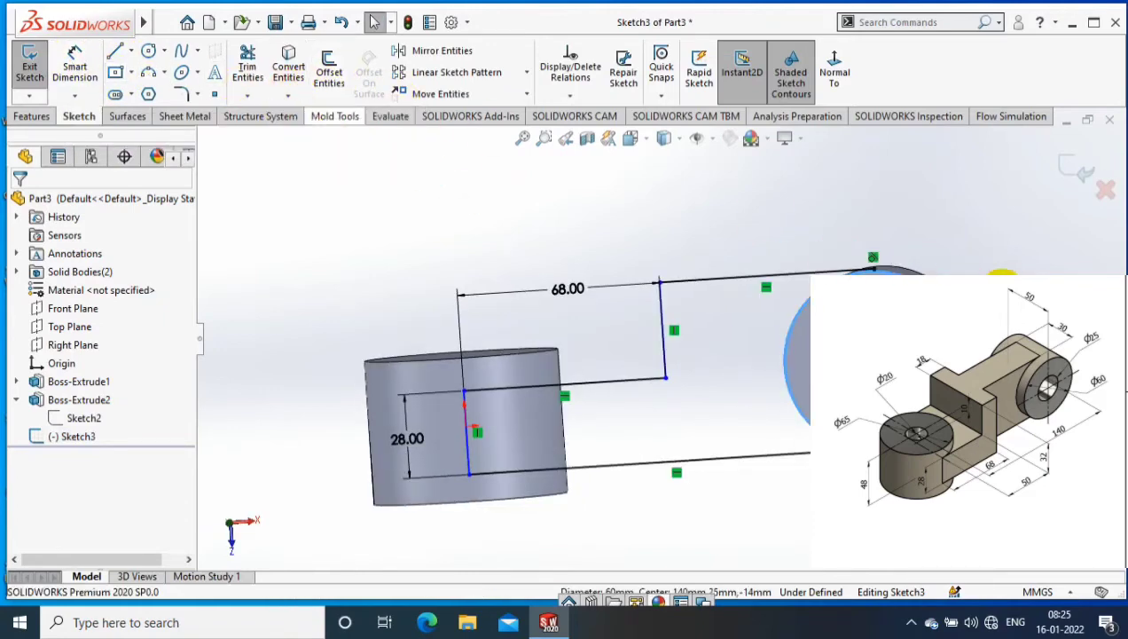
# Extrude the Sketch3 arm region 65 mm mid-plane as Boss-Extrude3
pyautogui.click(1084, 172)
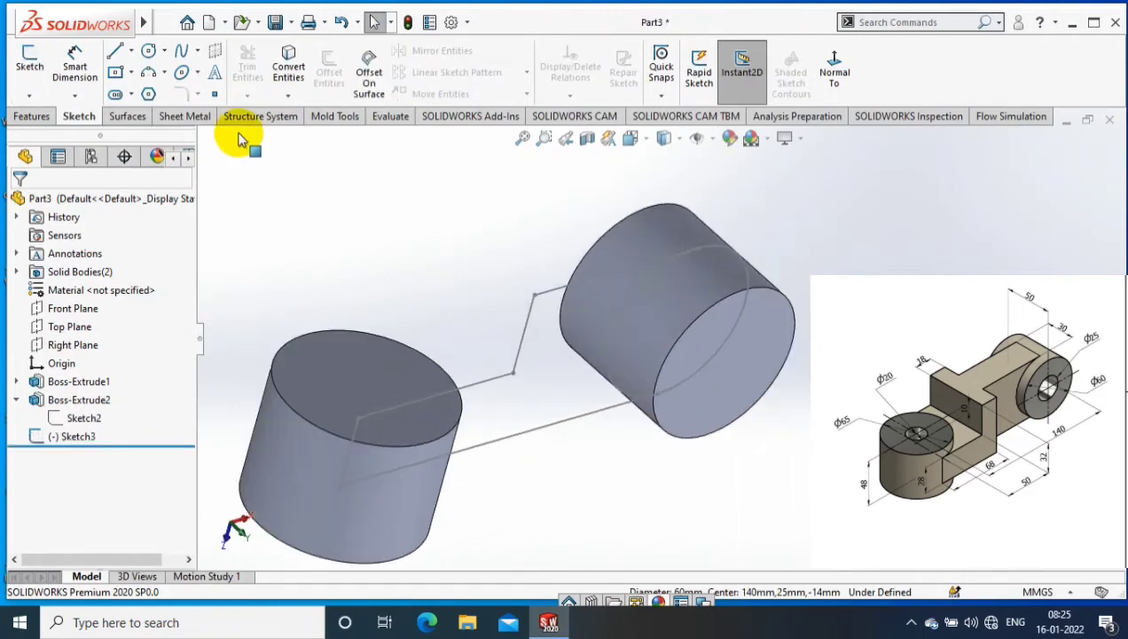
pyautogui.click(31, 116)
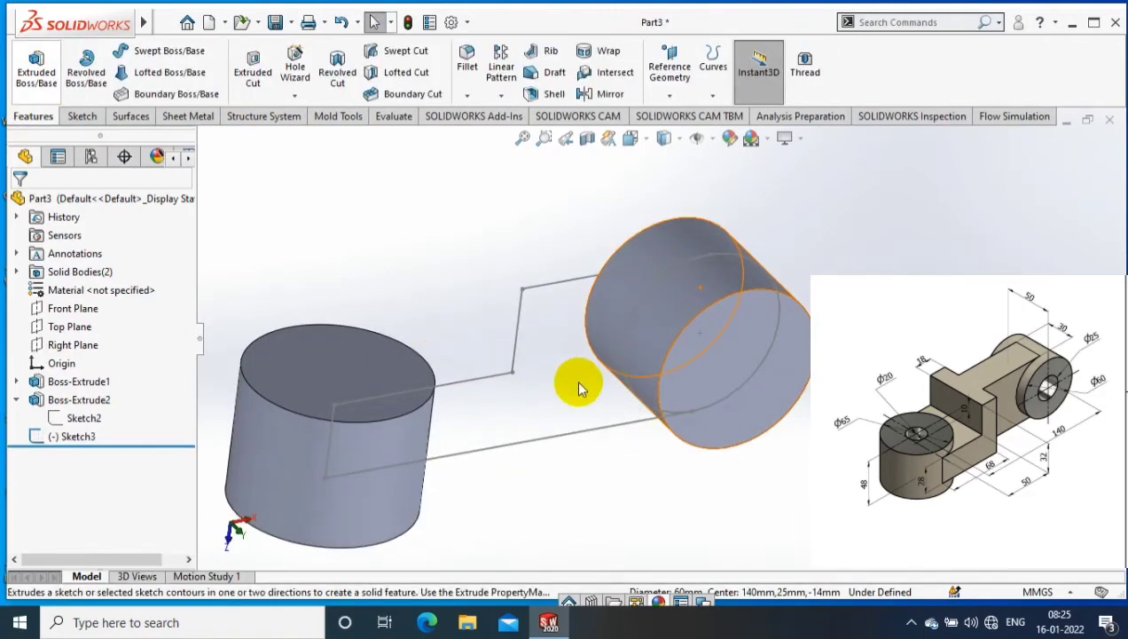
pyautogui.press('e')
pyautogui.click(581, 280)
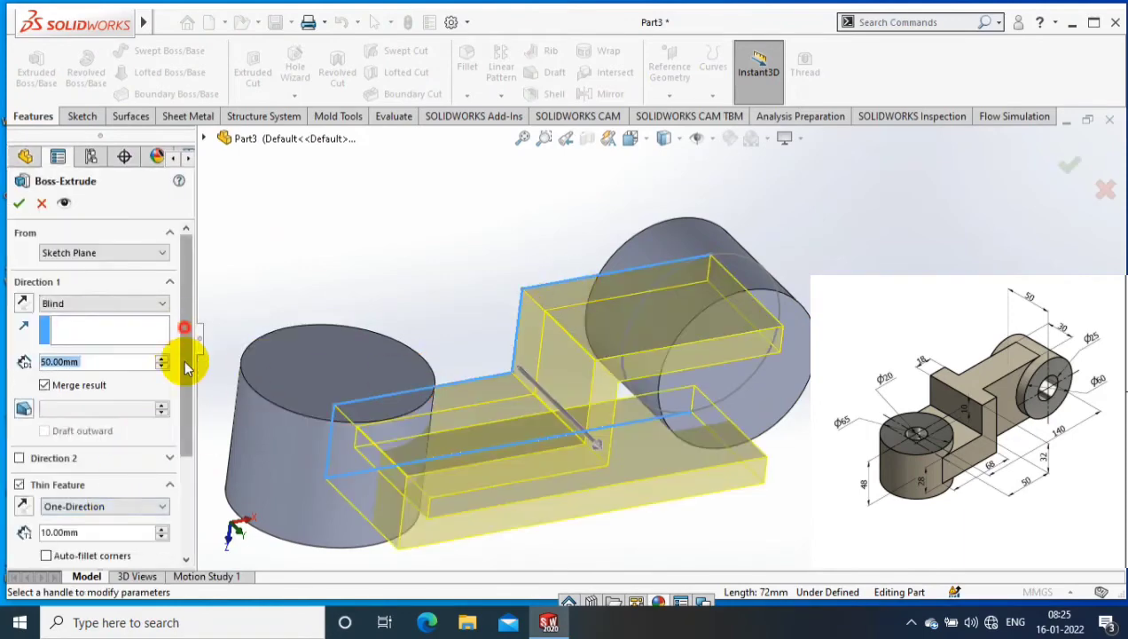
pyautogui.scroll(-3, 139, 461)
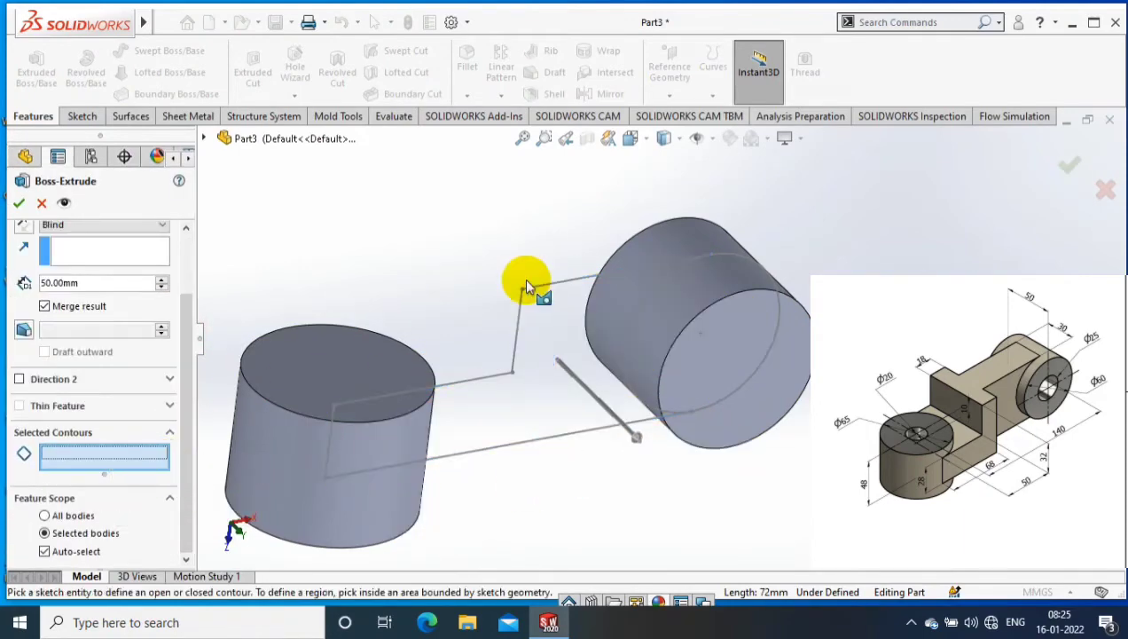
pyautogui.click(525, 284)
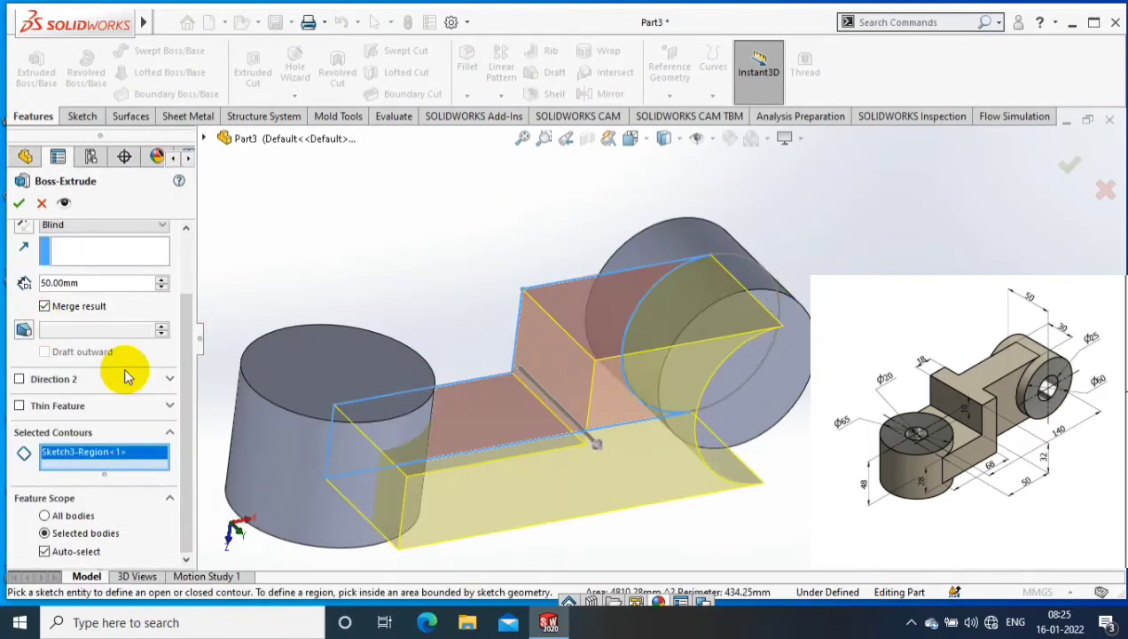
pyautogui.moveTo(186, 337); pyautogui.dragTo(186, 285)
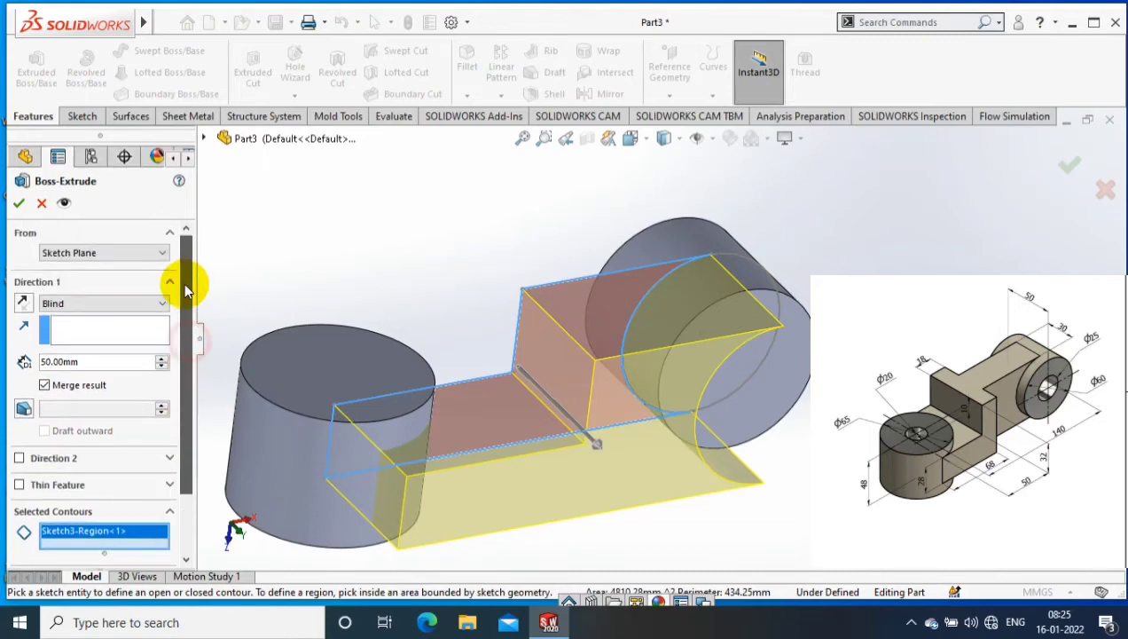
pyautogui.click(107, 303)
pyautogui.click(64, 395)
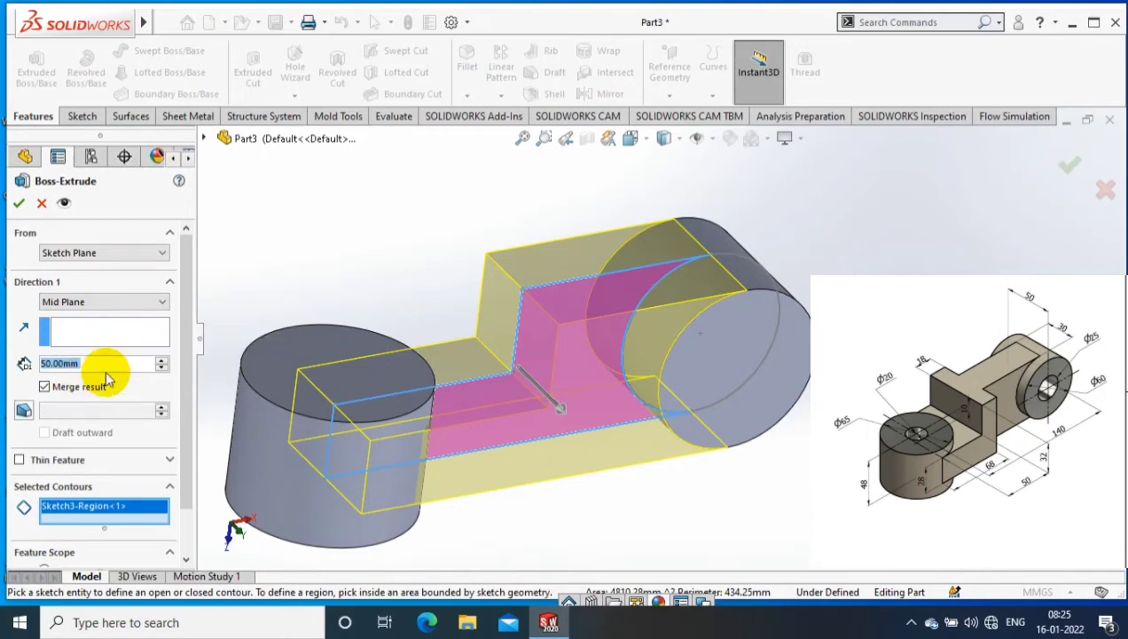
pyautogui.write('65')
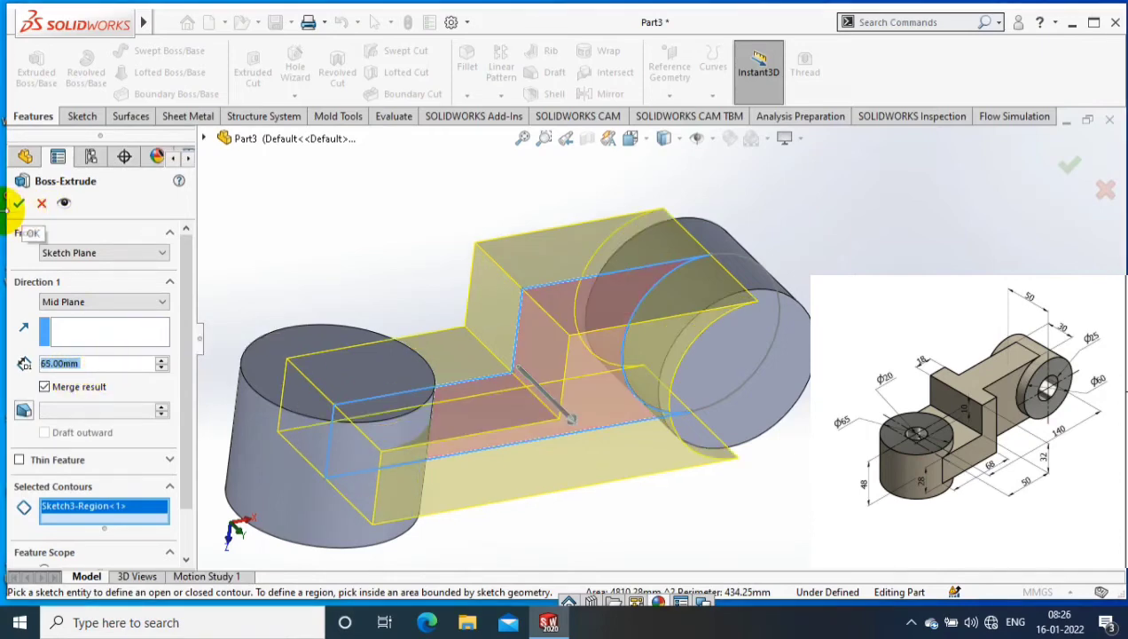
pyautogui.click(18, 204)
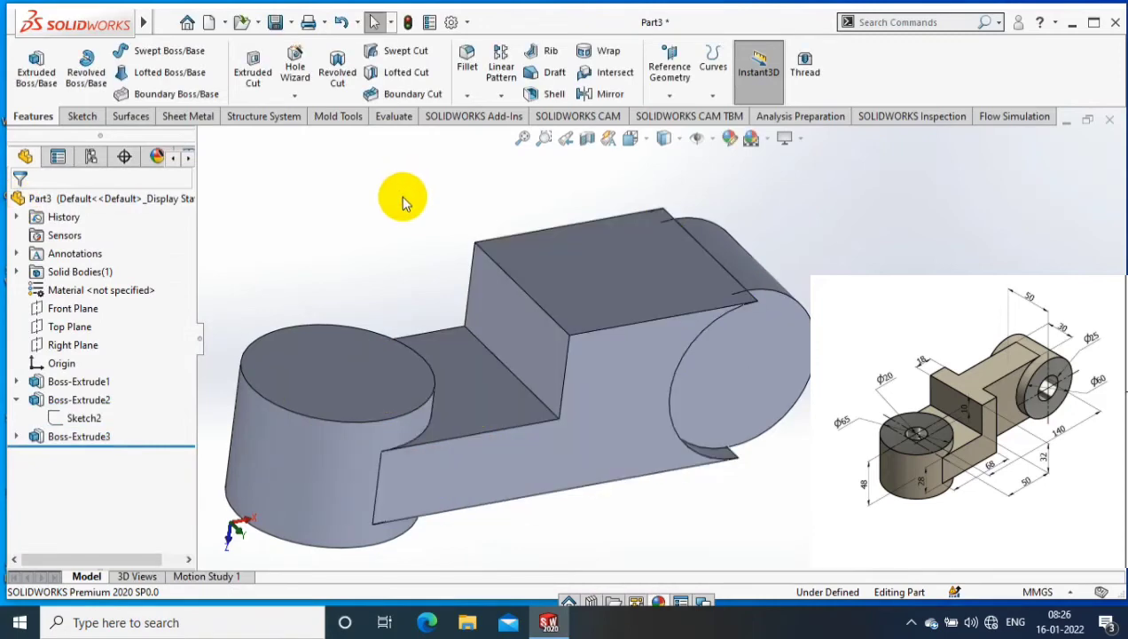
# Start a sketch on the arm's flat face, viewed normal, and convert its outline into it
pyautogui.click(695, 378)
pyautogui.click(733, 177)
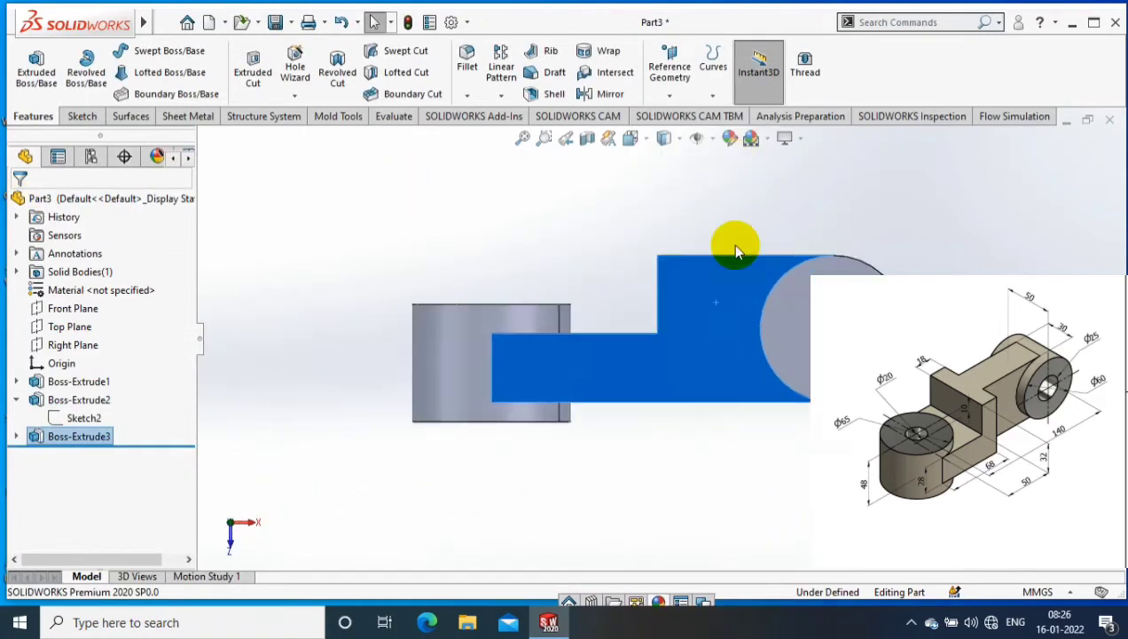
pyautogui.click(78, 122)
pyautogui.click(301, 95)
pyautogui.click(947, 229)
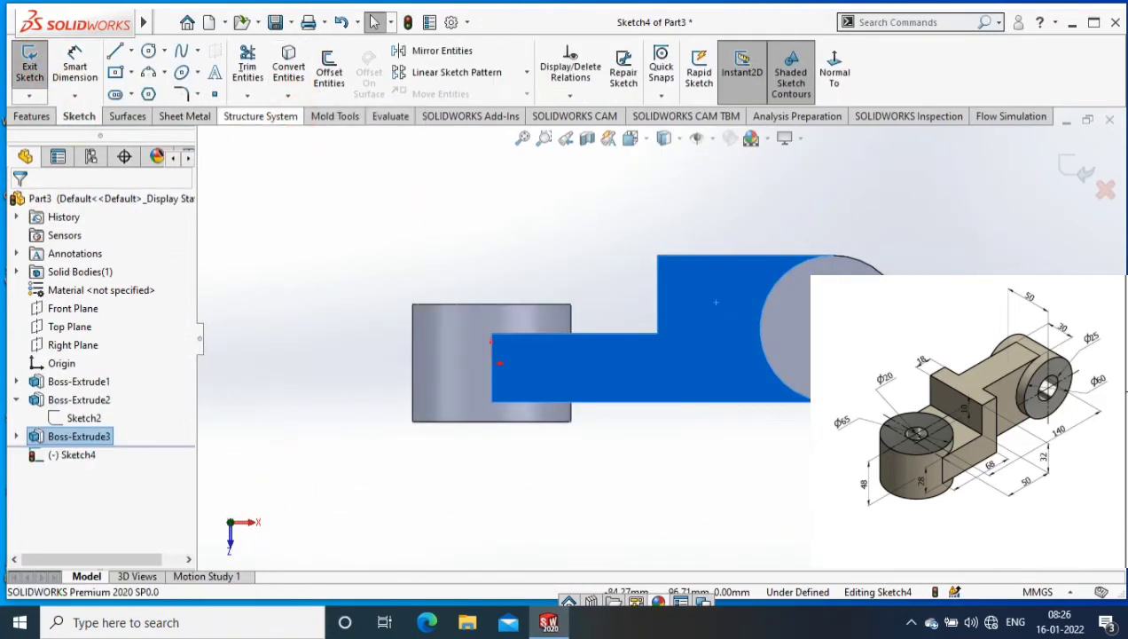
pyautogui.scroll(-3, 975, 264)
pyautogui.scroll(2, 886, 259)
# Draw a vertical line across the block and dimension it 18 from the step
pyautogui.click(130, 51)
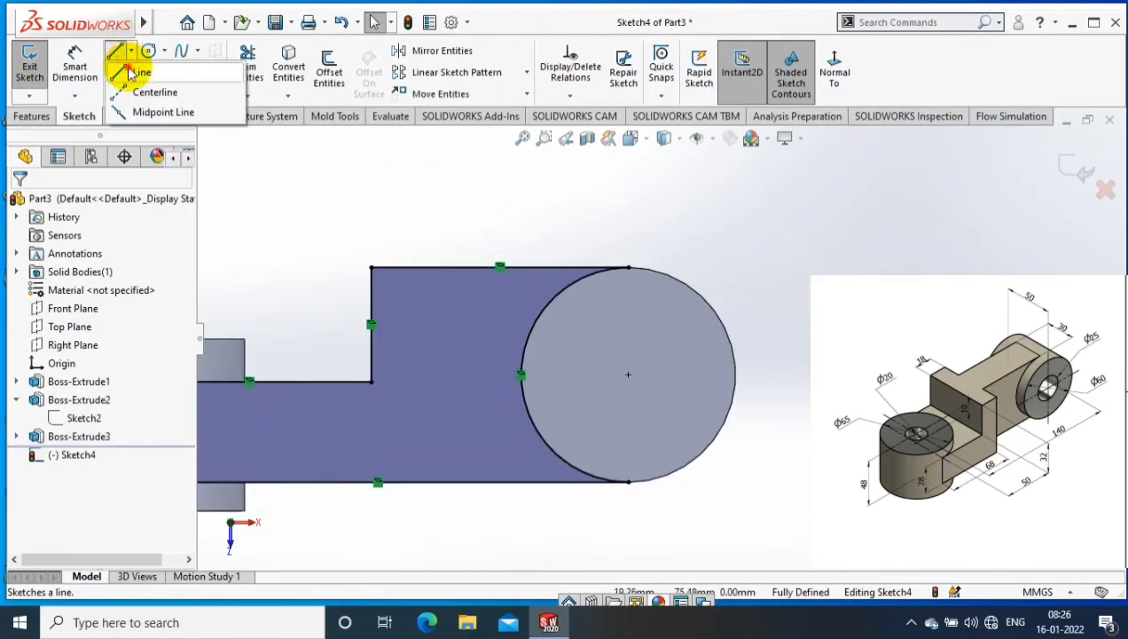
pyautogui.click(130, 71)
pyautogui.click(413, 267)
pyautogui.click(413, 482)
pyautogui.press('Escape')
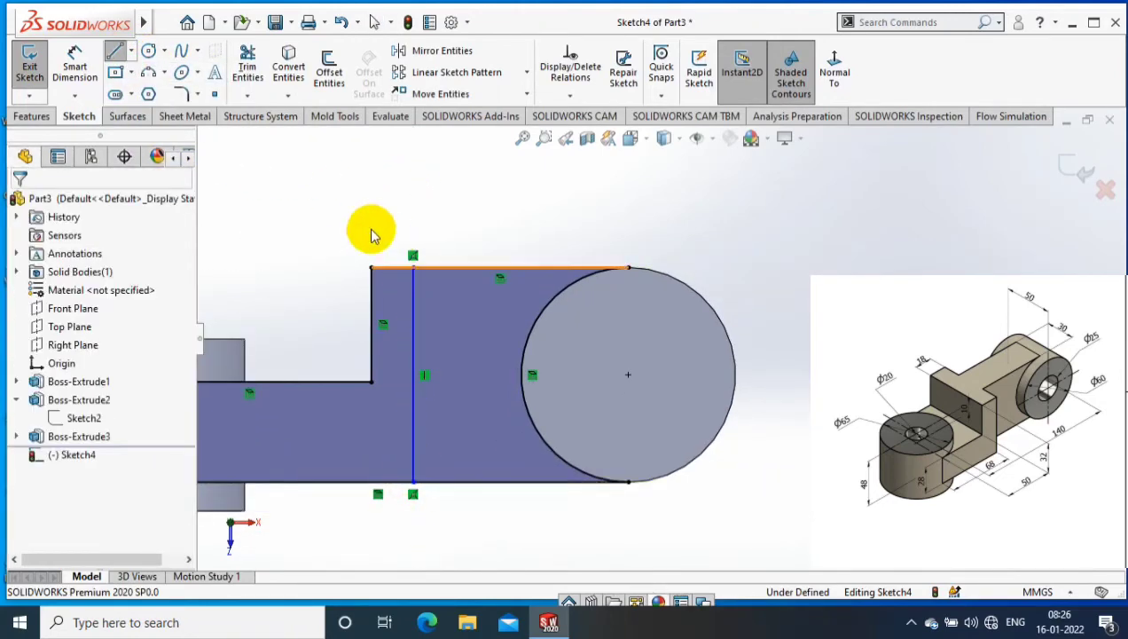
pyautogui.press('Escape')
pyautogui.press('d')
pyautogui.click(373, 295)
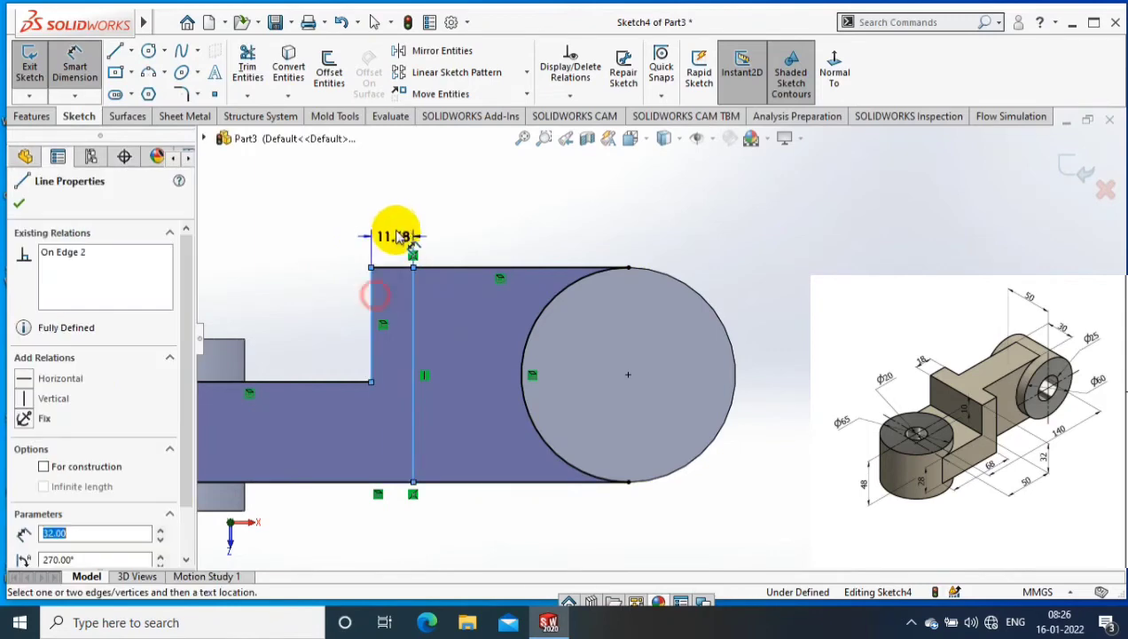
pyautogui.click(396, 231)
pyautogui.write('18')
pyautogui.press('Return')
pyautogui.press('Escape')
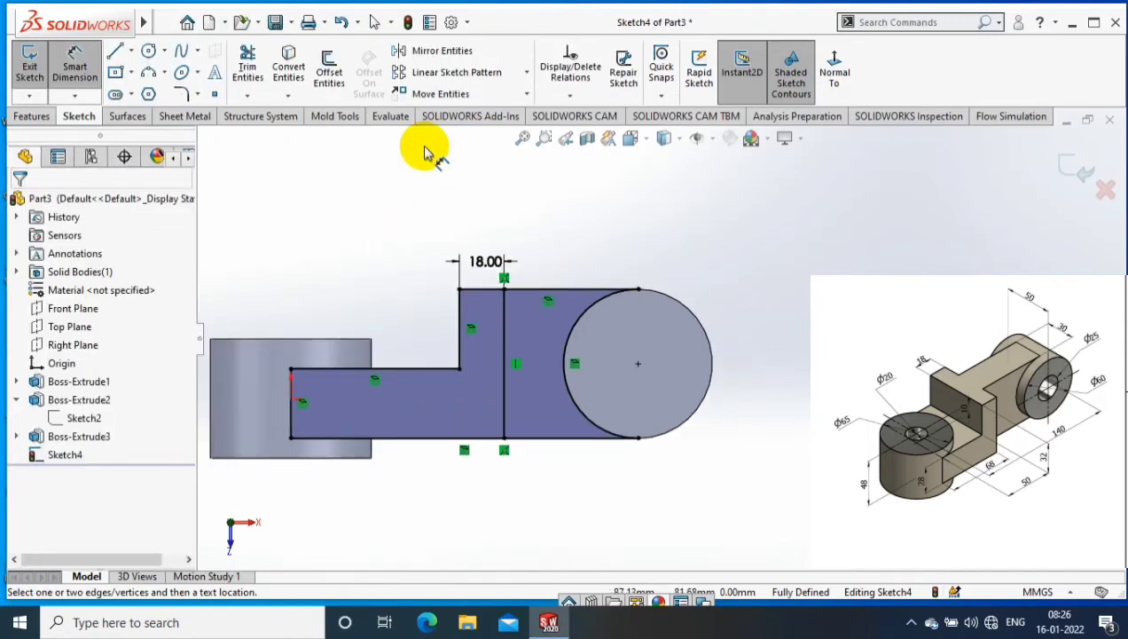
# Power-trim the unwanted sketch lines over the lower arm
pyautogui.click(248, 95)
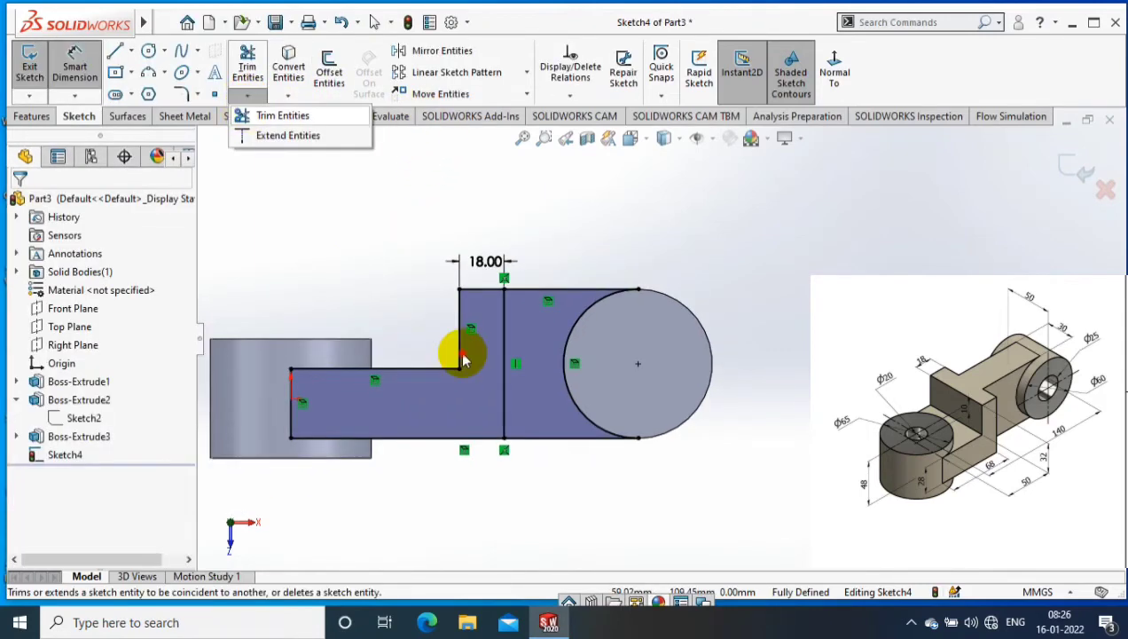
pyautogui.click(282, 116)
pyautogui.moveTo(390, 322); pyautogui.dragTo(295, 423)
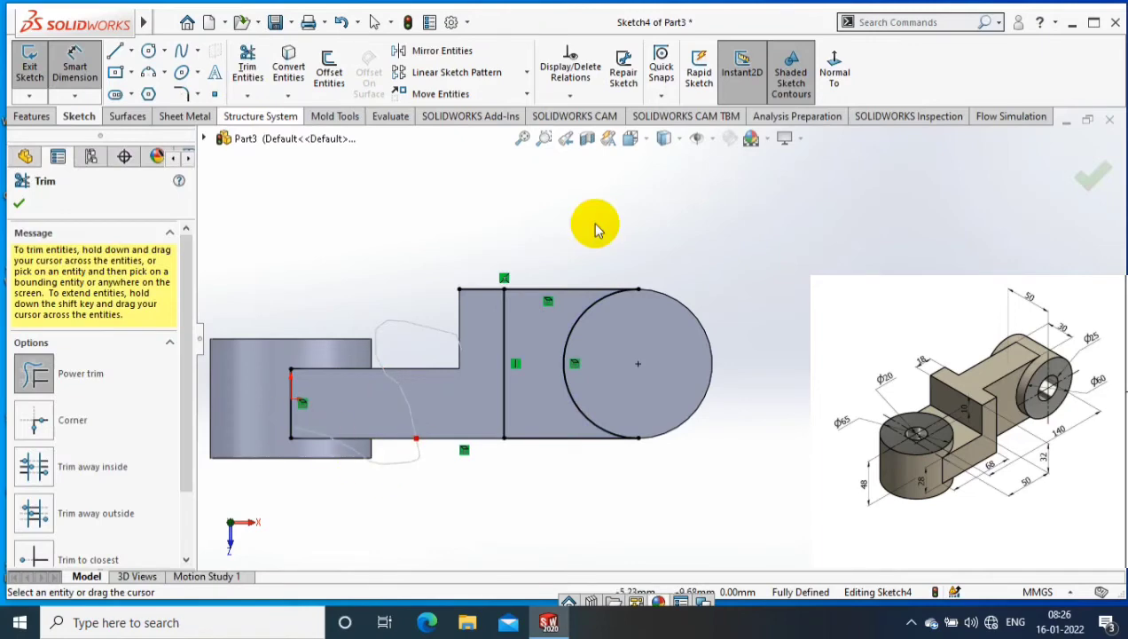
pyautogui.moveTo(596, 229); pyautogui.dragTo(633, 303, button='middle')
pyautogui.scroll(-3, 513, 353)
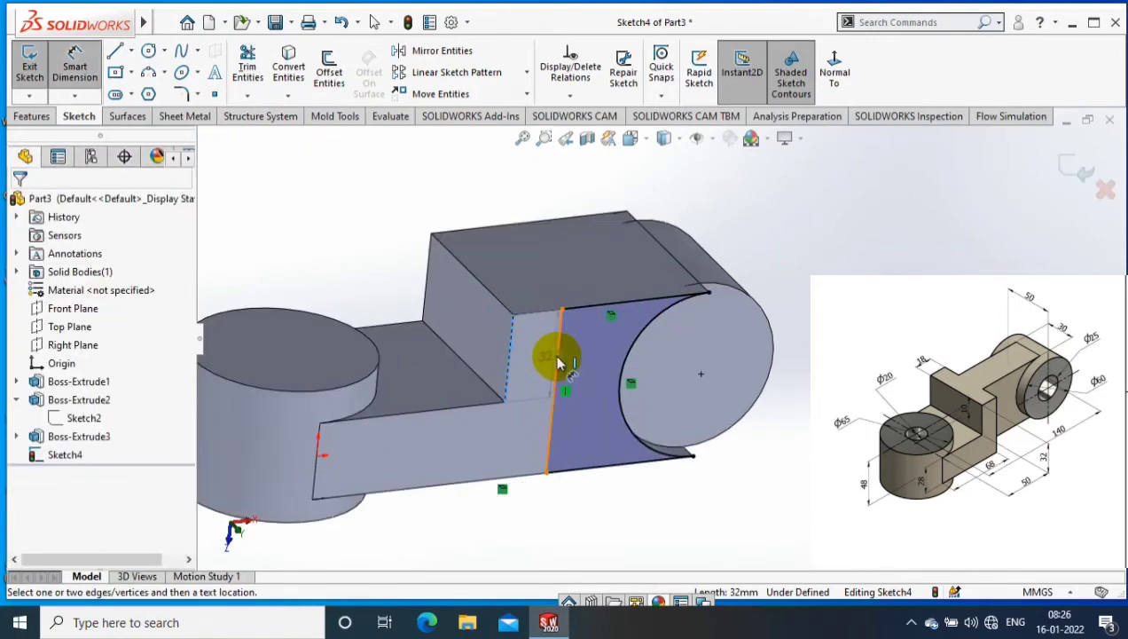
# Add an 18 mm dimension to the profile and start an Extruded Cut from it
pyautogui.click(534, 269)
pyautogui.click(536, 271)
pyautogui.press('Return')
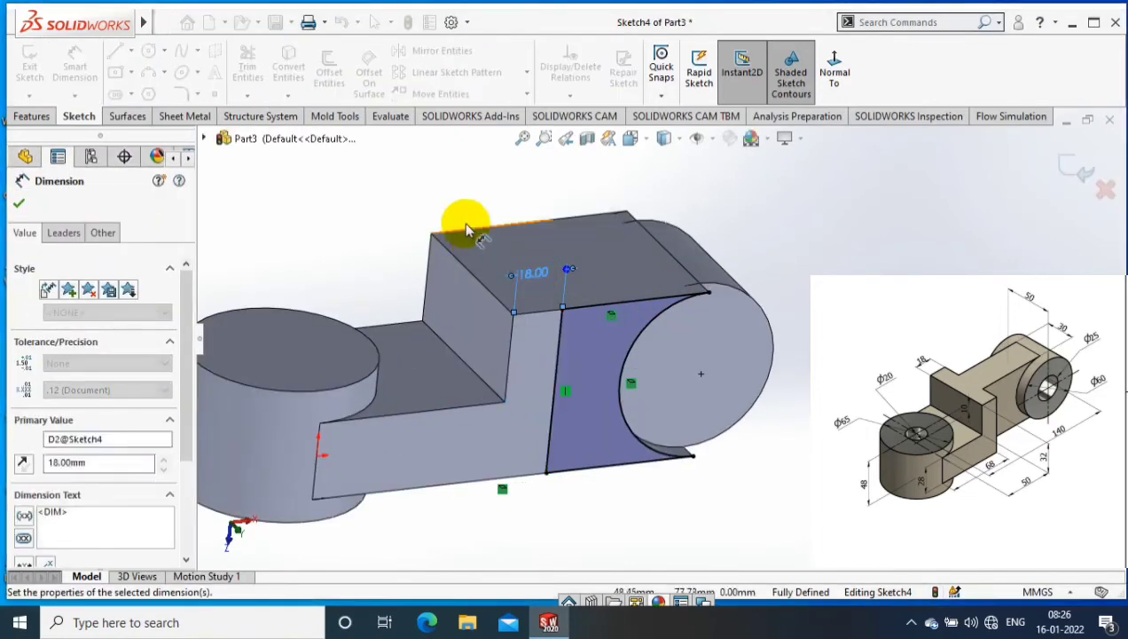
pyautogui.click(466, 226)
pyautogui.click(33, 116)
pyautogui.click(248, 73)
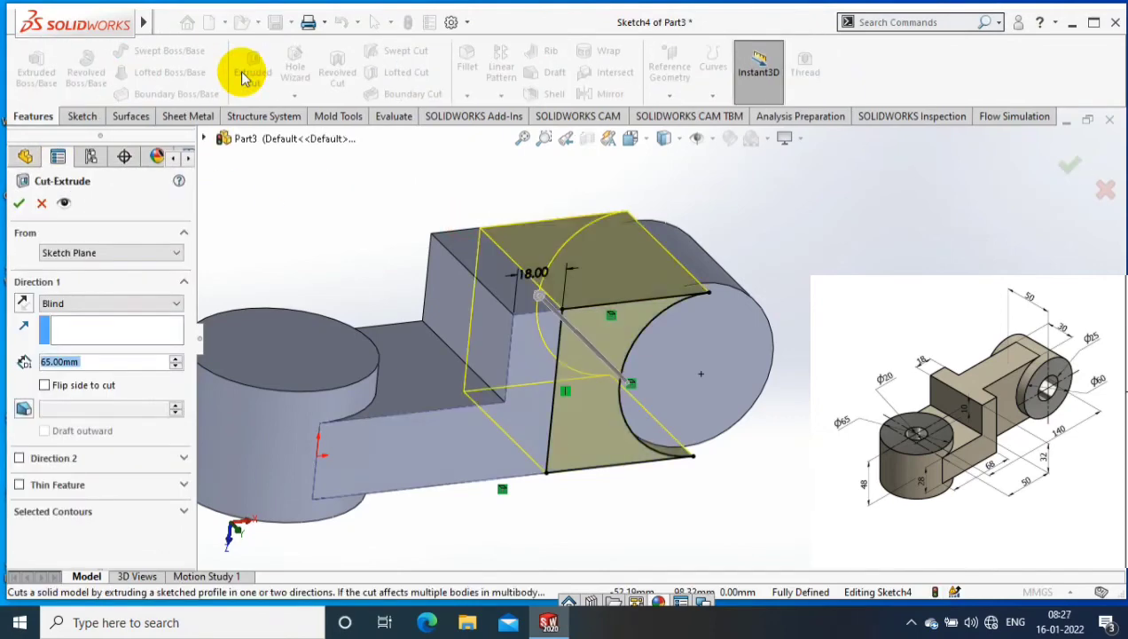
# Cut the profile 17.50 mm deep as a blind cut, creating Cut-Extrude1
pyautogui.click(66, 303)
pyautogui.click(71, 372)
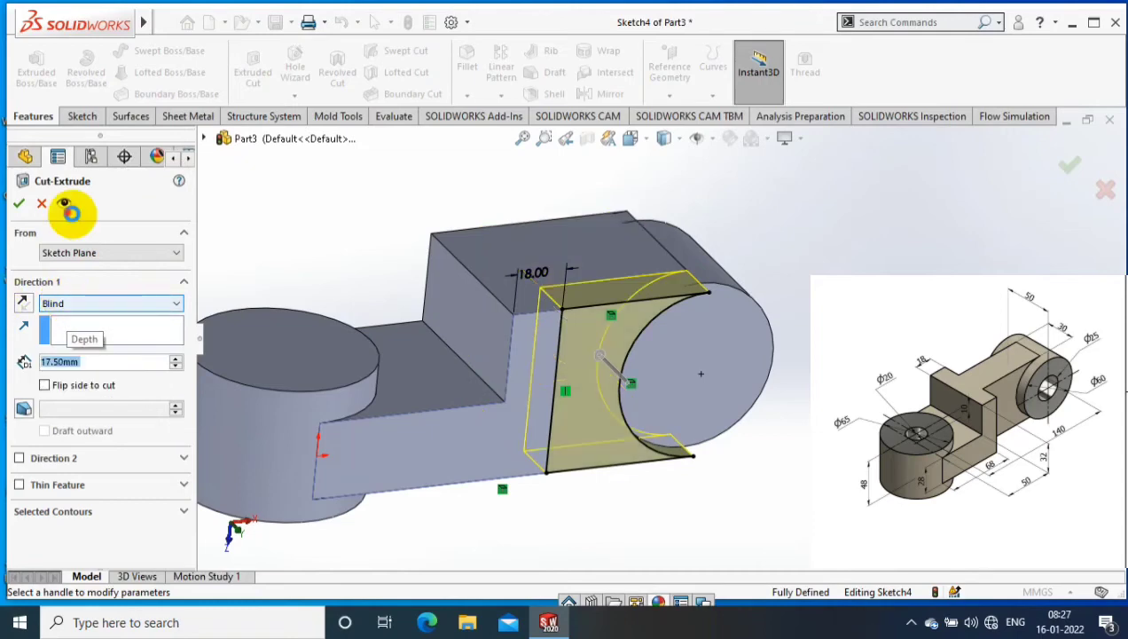
pyautogui.press('Return')
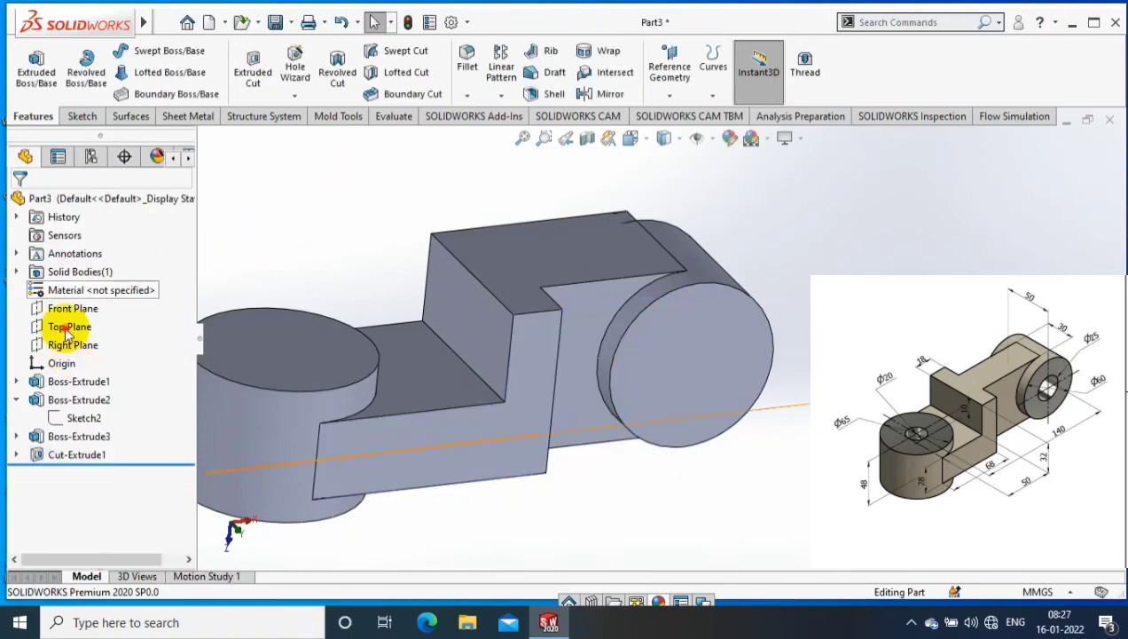
# Mirror Cut-Extrude1 across the Top Plane and fit the model in view
pyautogui.click(68, 330)
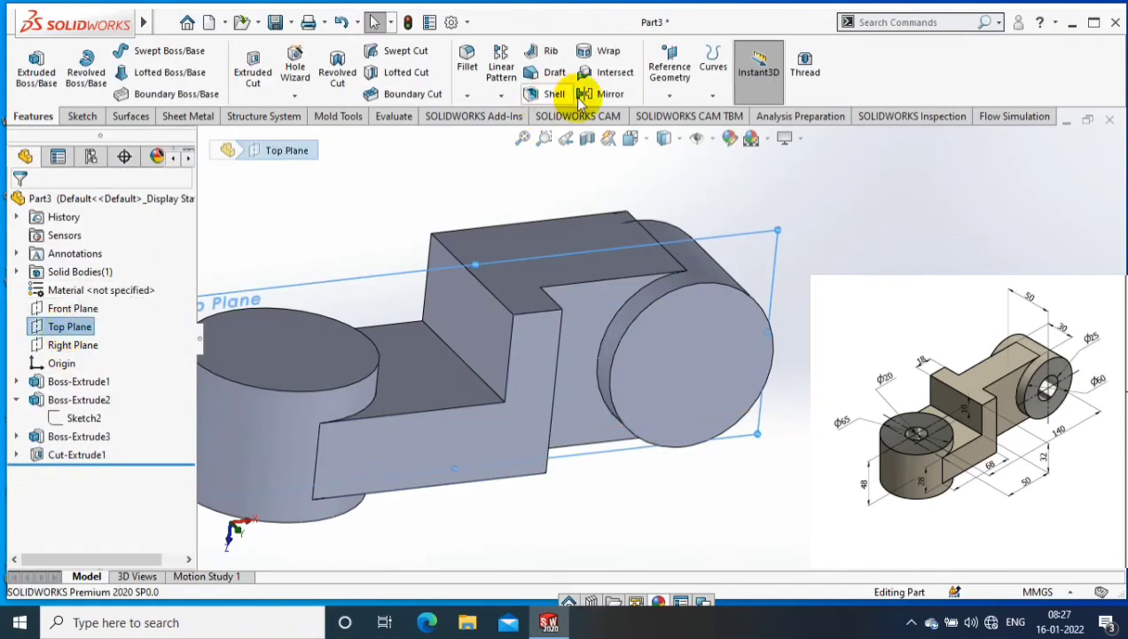
pyautogui.click(581, 344)
pyautogui.click(20, 203)
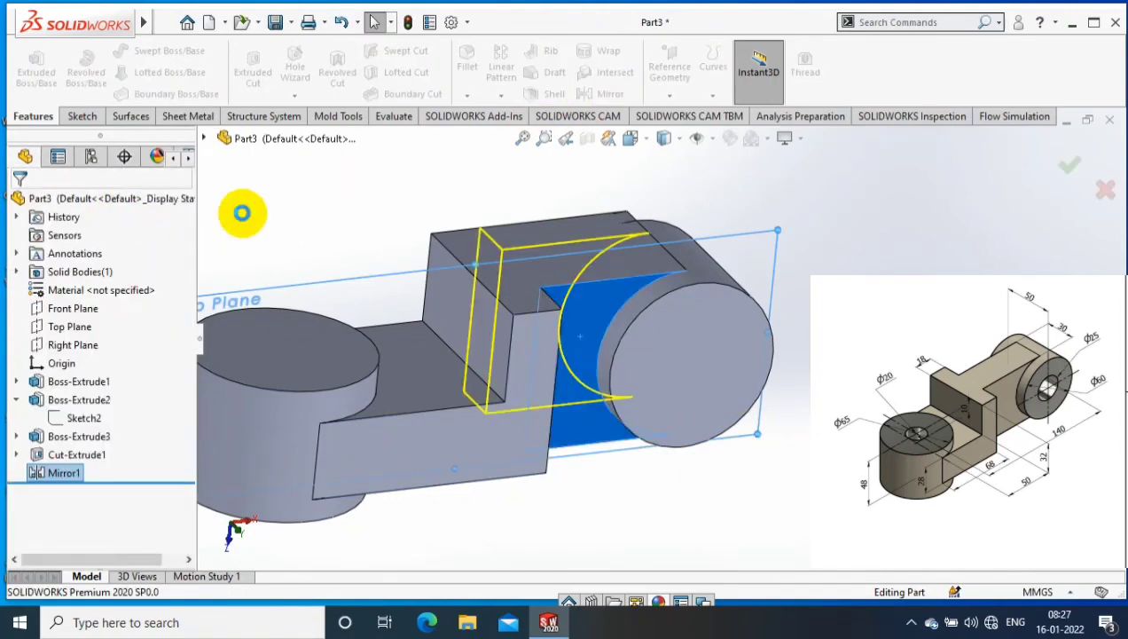
pyautogui.press('f')
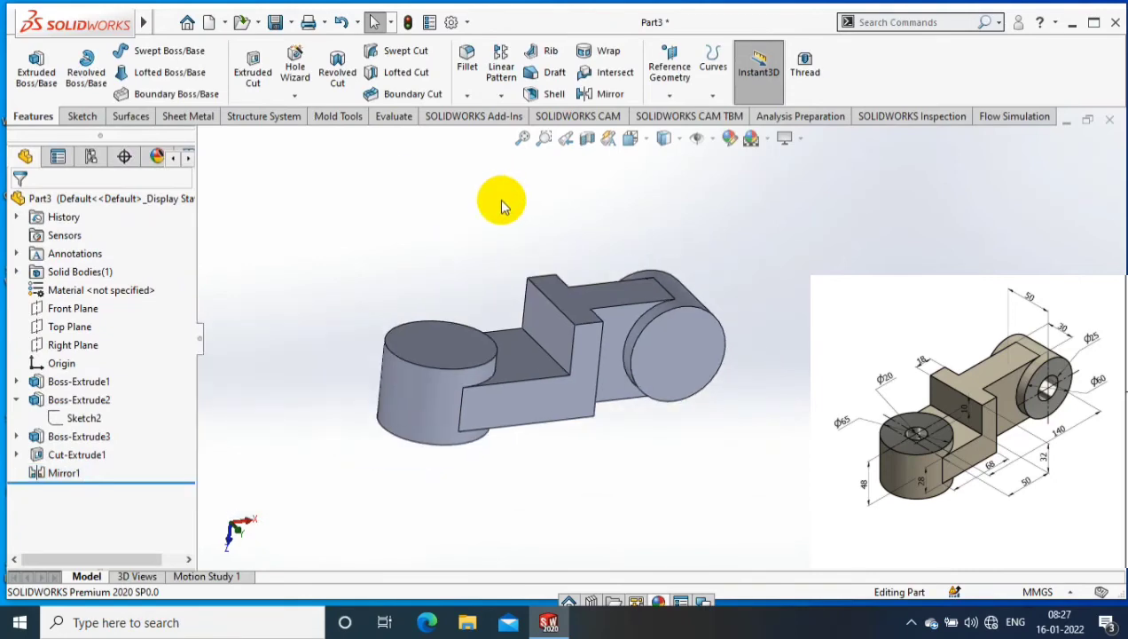
# Sketch a dimensioned circle at the centre of the Ø60 boss face and cut it Through All - Both
pyautogui.rightClick(688, 319)
pyautogui.click(806, 181)
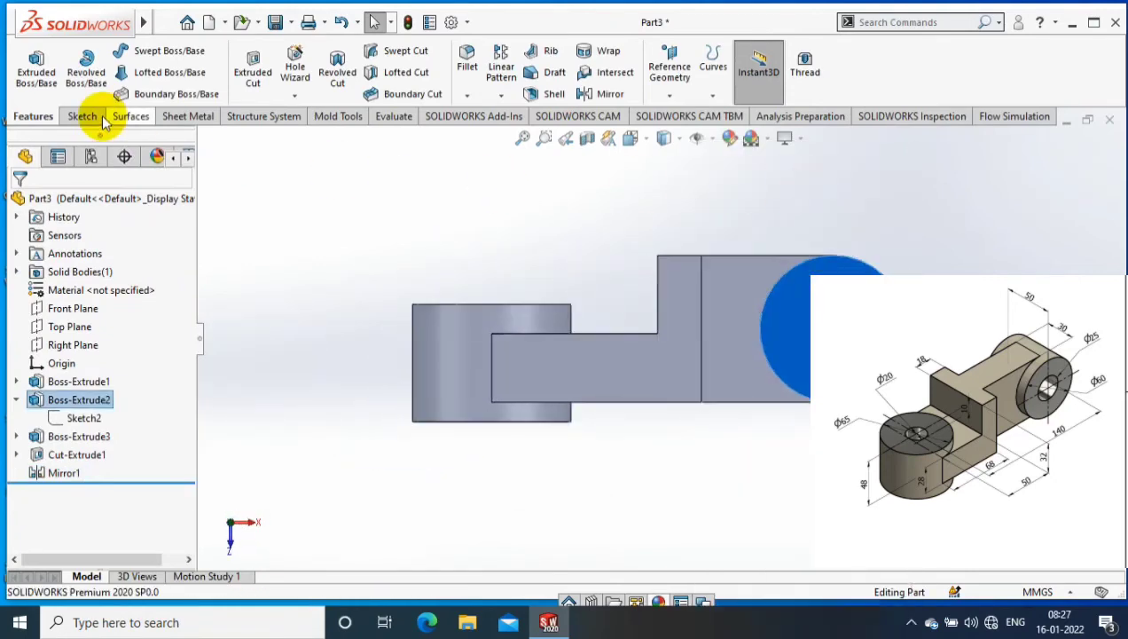
pyautogui.click(676, 334)
pyautogui.click(719, 333)
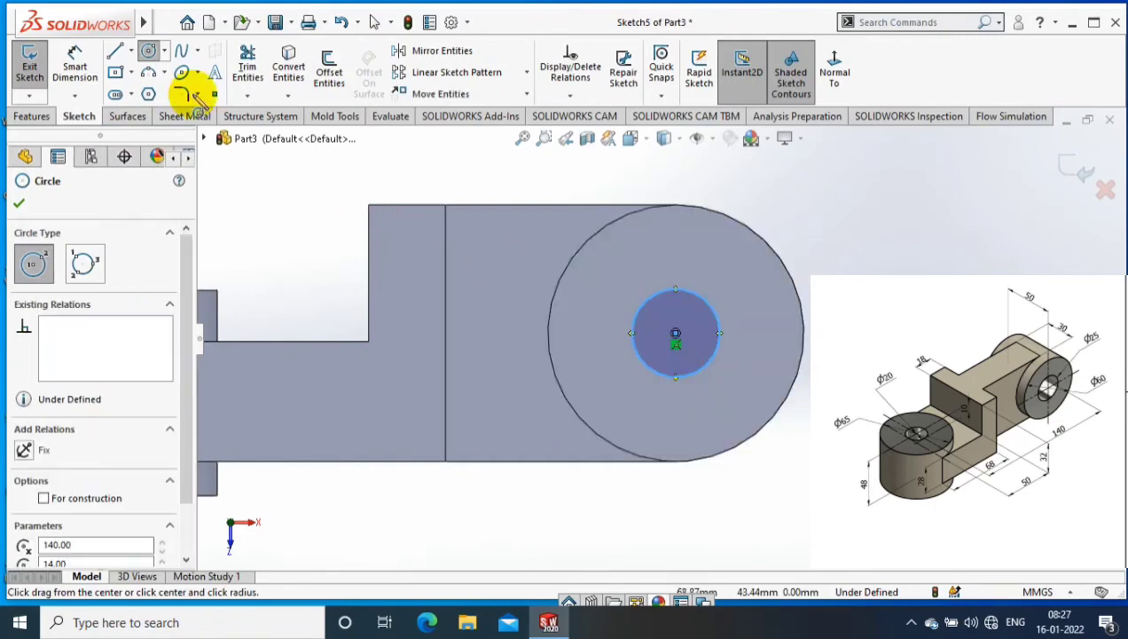
pyautogui.click(644, 393)
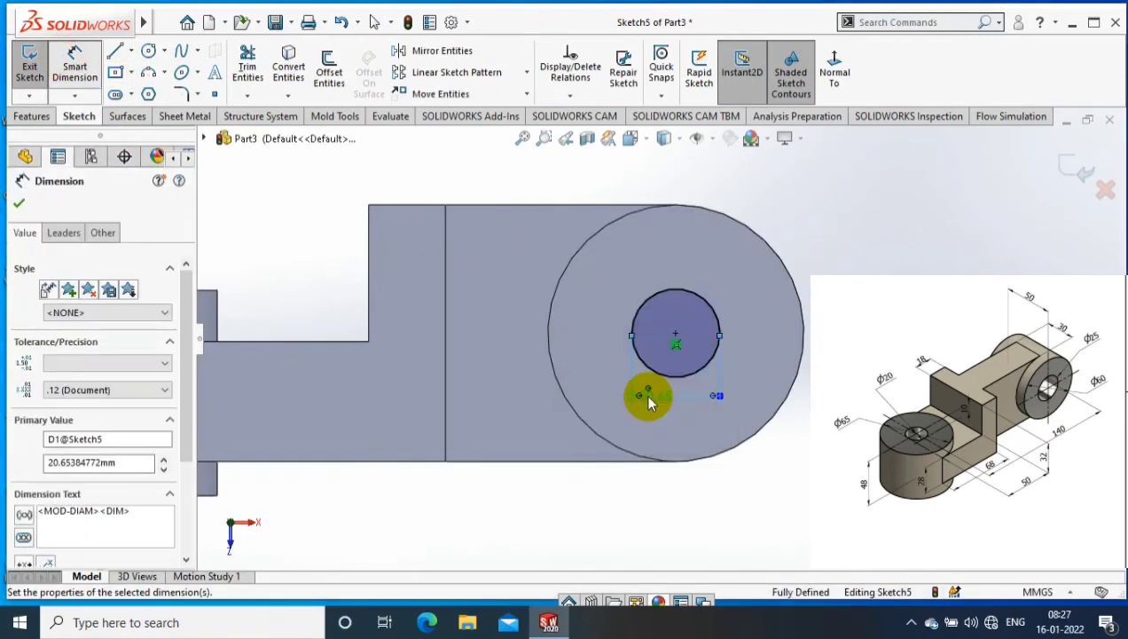
pyautogui.click(26, 116)
pyautogui.click(253, 71)
pyautogui.click(97, 303)
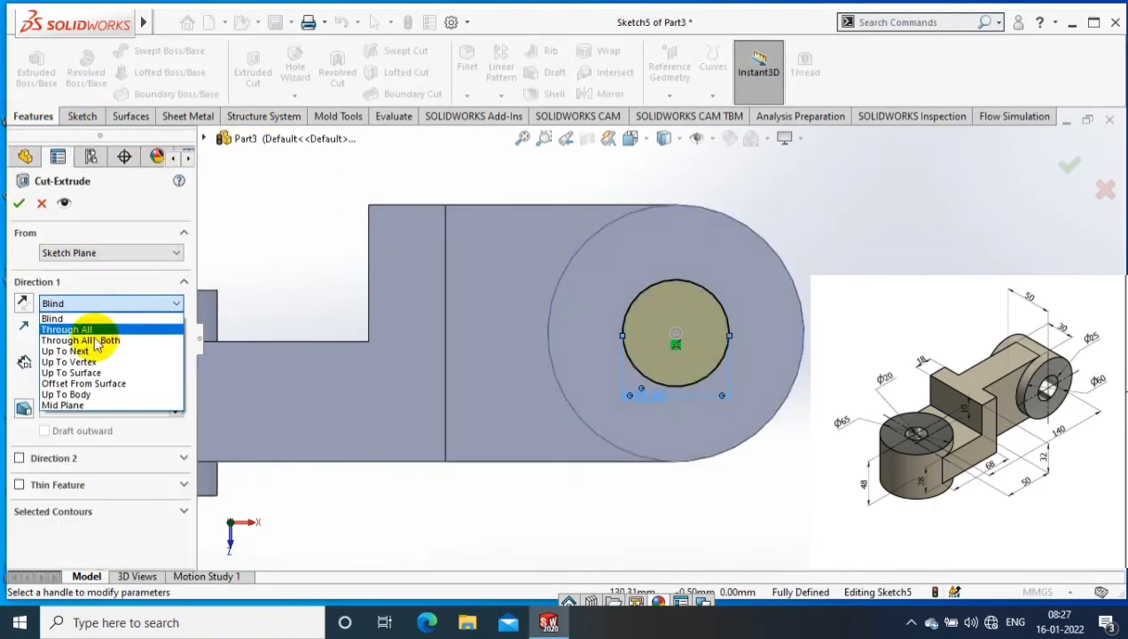
pyautogui.click(89, 336)
pyautogui.moveTo(955, 256); pyautogui.dragTo(465, 311, button='middle')
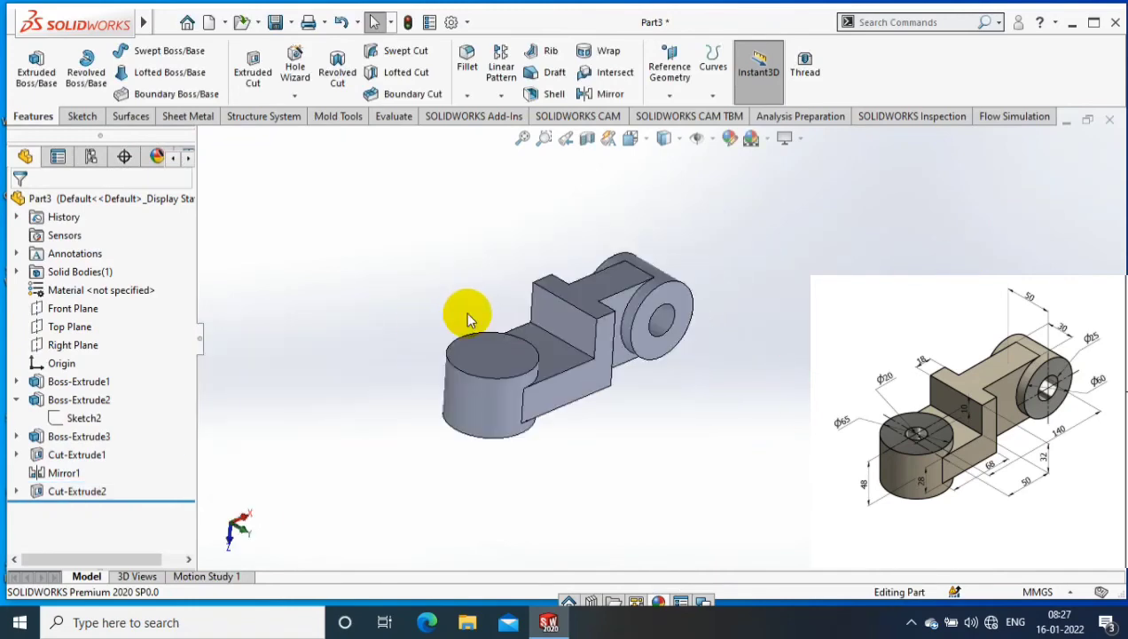
# Sketch a Ø20 circle at the origin on the cylinder's top face
pyautogui.rightClick(494, 355)
pyautogui.click(605, 178)
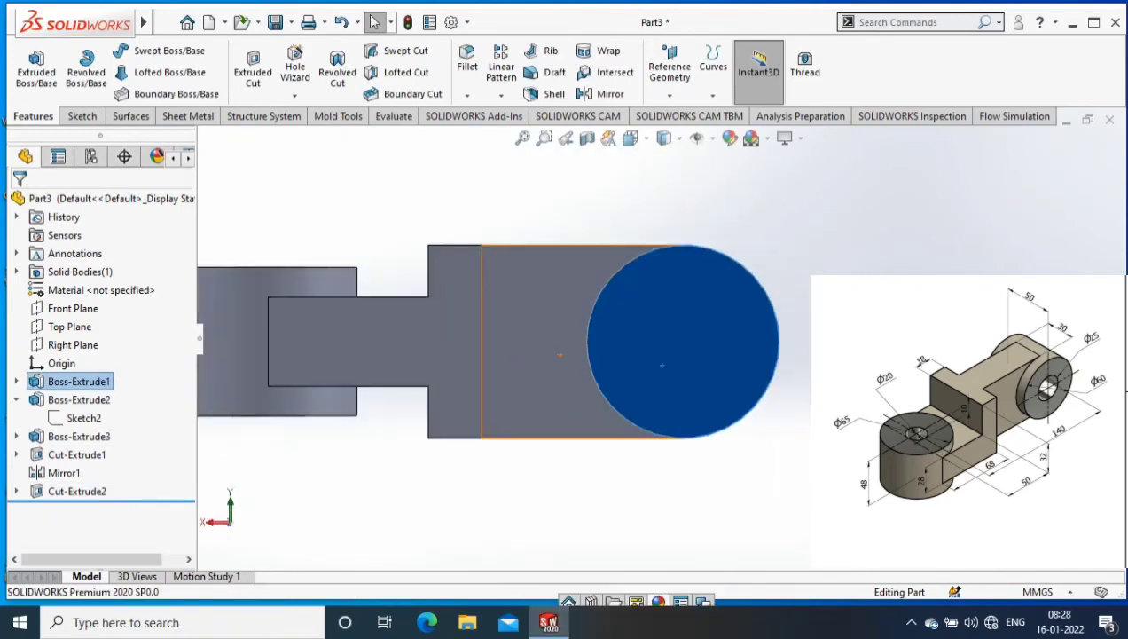
pyautogui.click(81, 116)
pyautogui.click(148, 50)
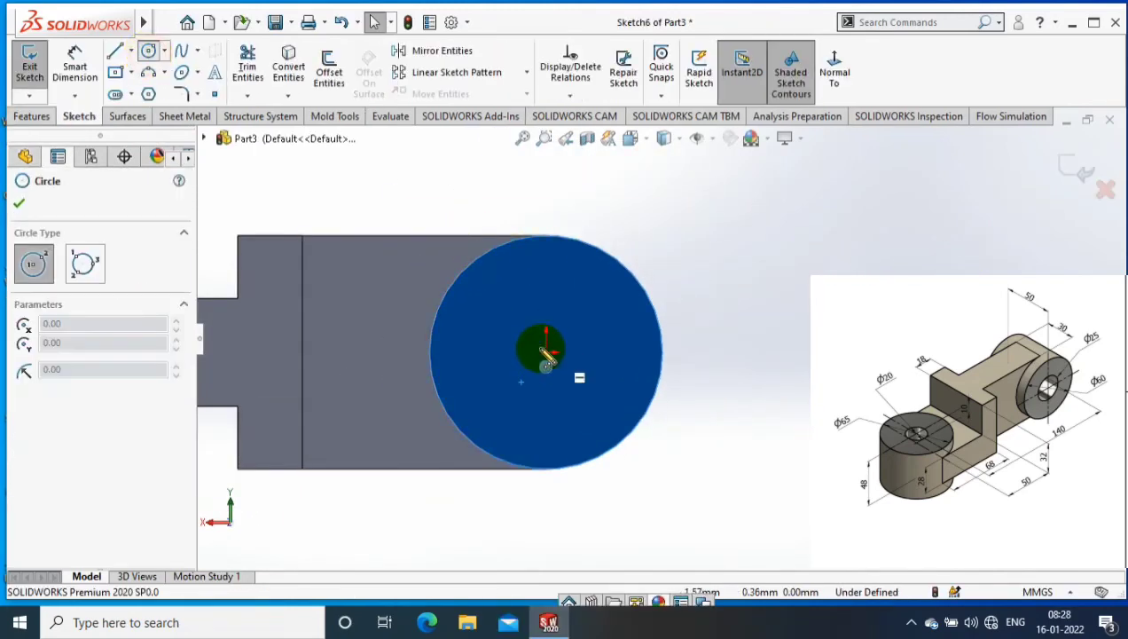
pyautogui.click(545, 352)
pyautogui.click(573, 337)
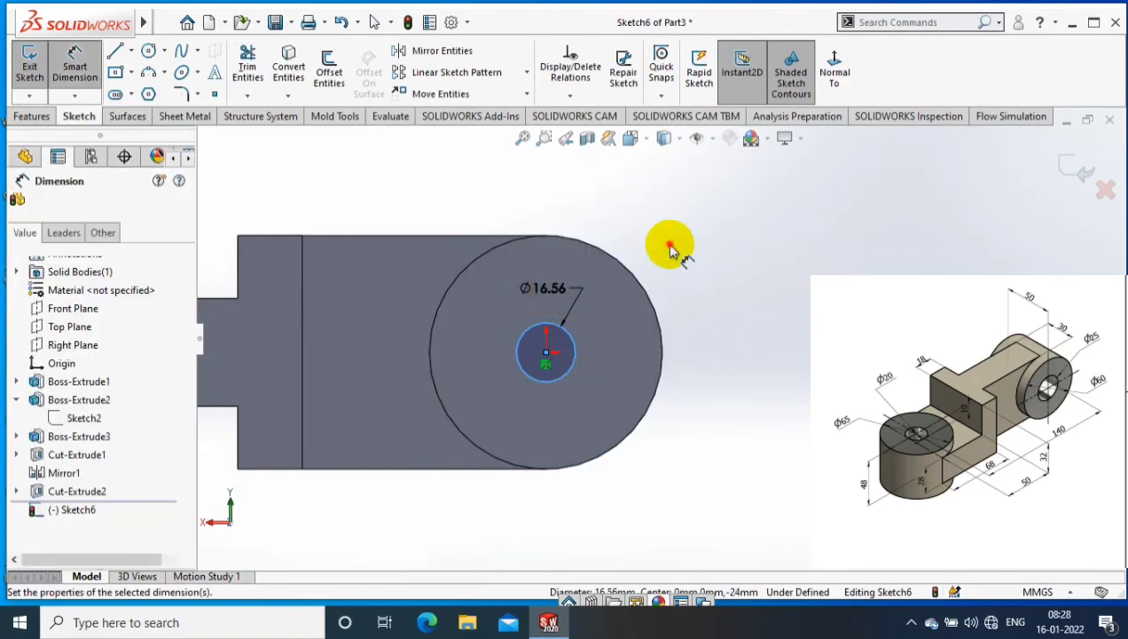
pyautogui.write('20')
pyautogui.press('Return')
pyautogui.click(1084, 170)
# Cut the Ø20 circle Through All - Both and view the part isometrically
pyautogui.click(33, 116)
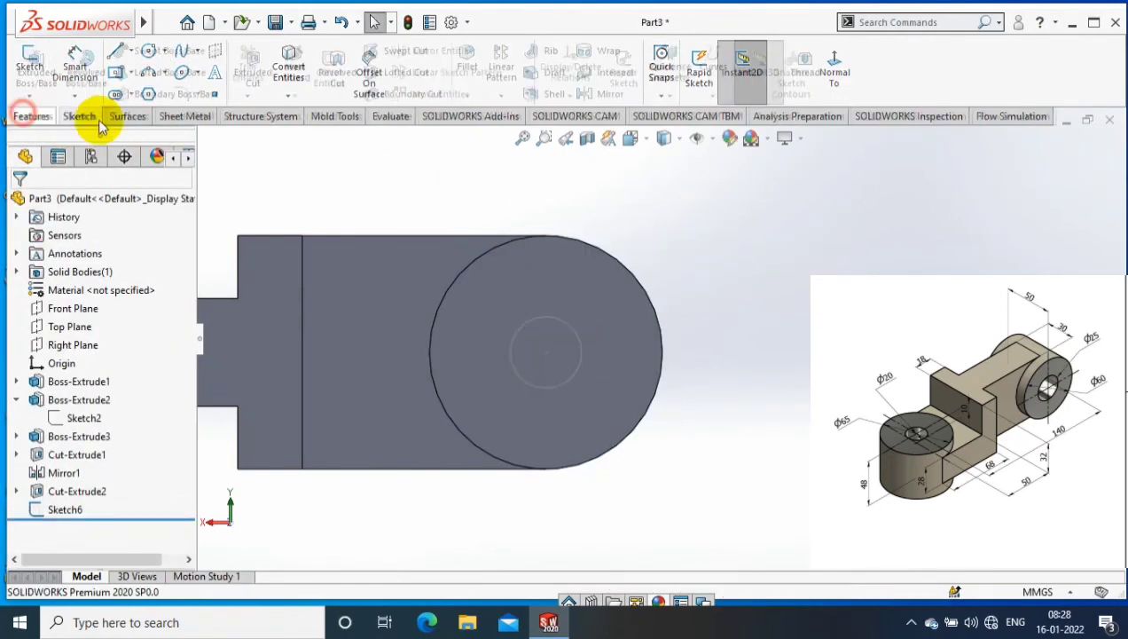
pyautogui.click(253, 71)
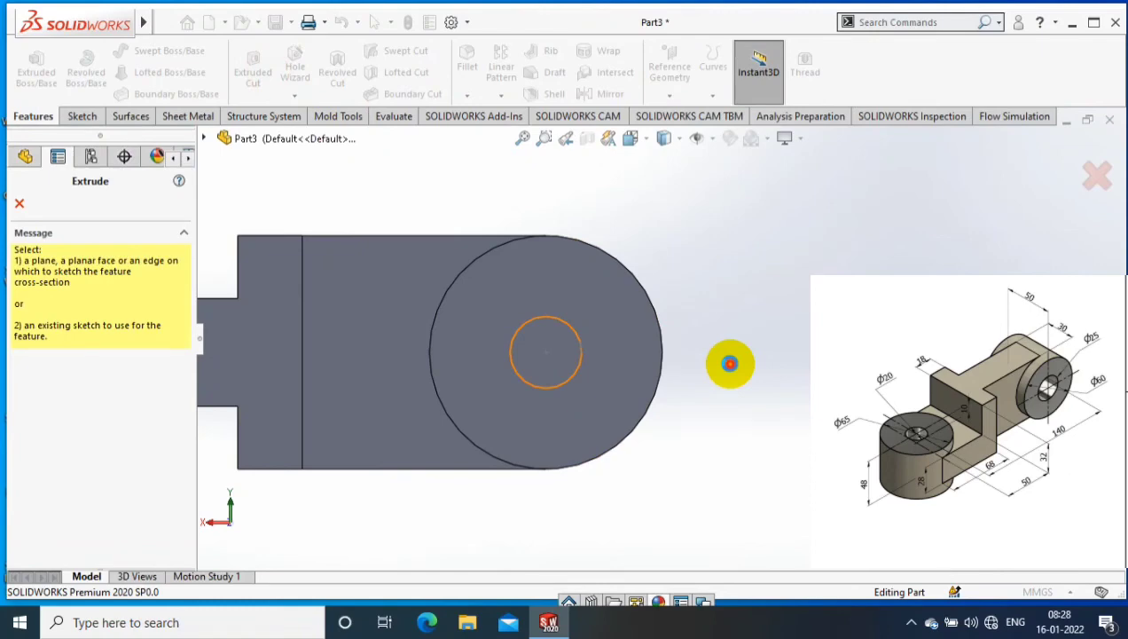
pyautogui.click(101, 303)
pyautogui.click(118, 323)
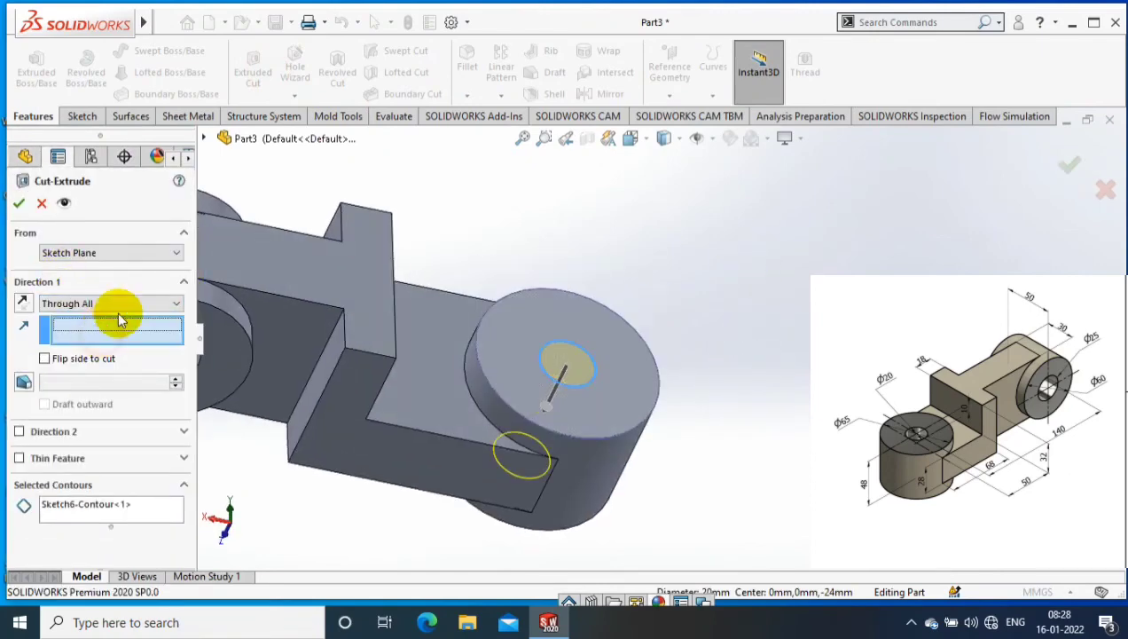
pyautogui.click(118, 321)
pyautogui.press('Return')
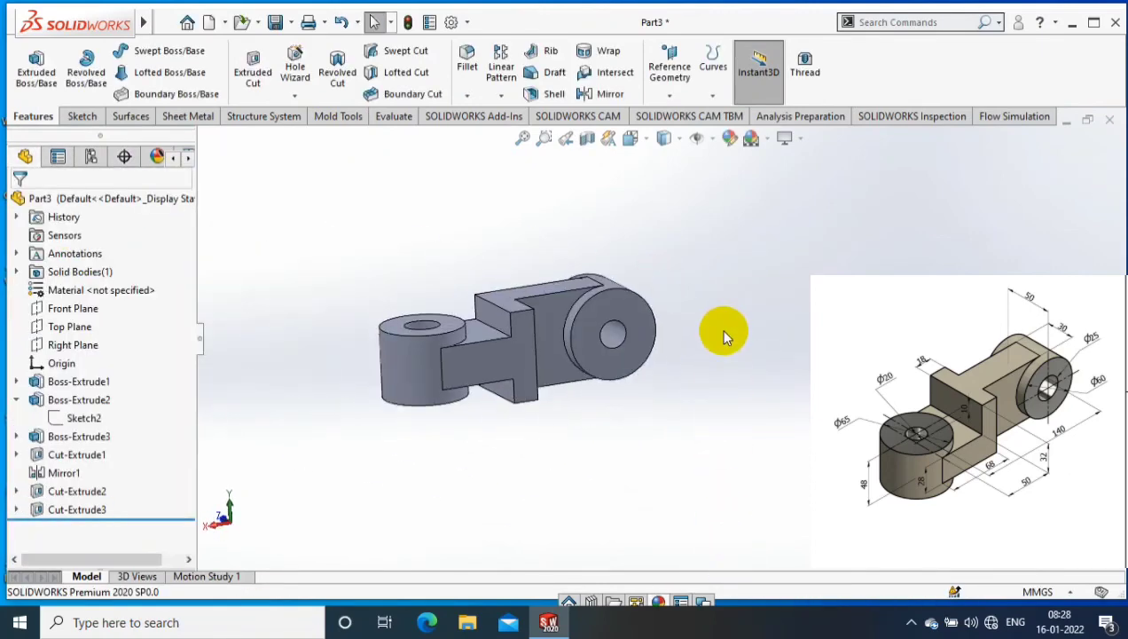
pyautogui.hotkey('ctrl', '7')
# Apply a teal appearance colour to the whole part body
pyautogui.scroll(-2, 657, 360)
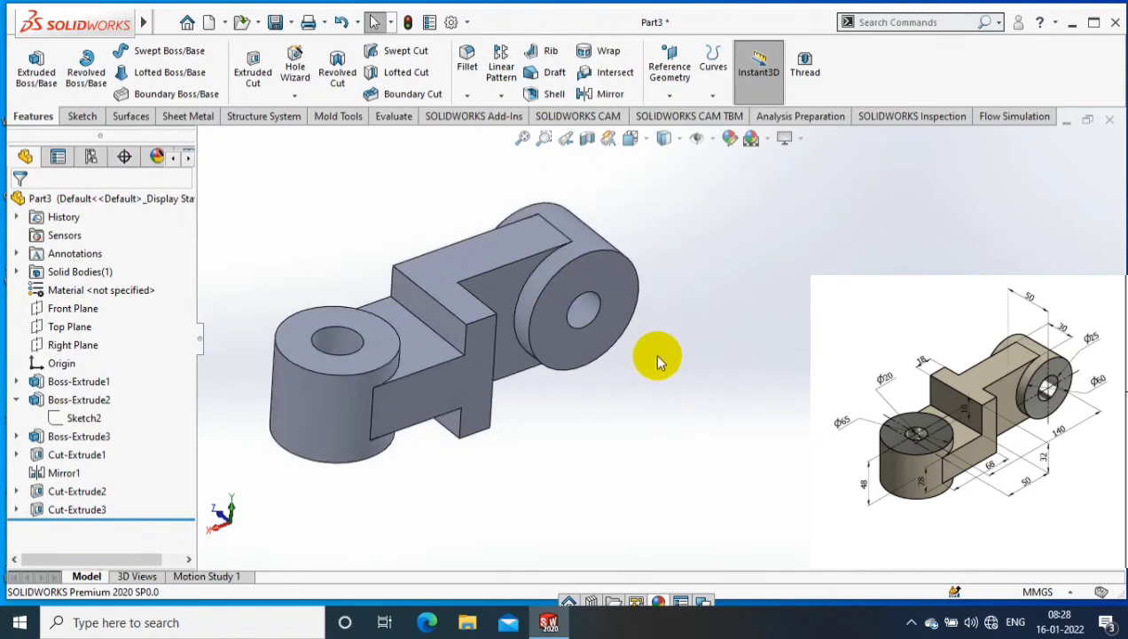
pyautogui.moveTo(658, 359)
pyautogui.mouseDown(button='middle')
pyautogui.moveTo(801, 370)
pyautogui.moveTo(466, 307)
pyautogui.moveTo(441, 339)
pyautogui.mouseUp(button='middle')
pyautogui.rightClick(444, 342)
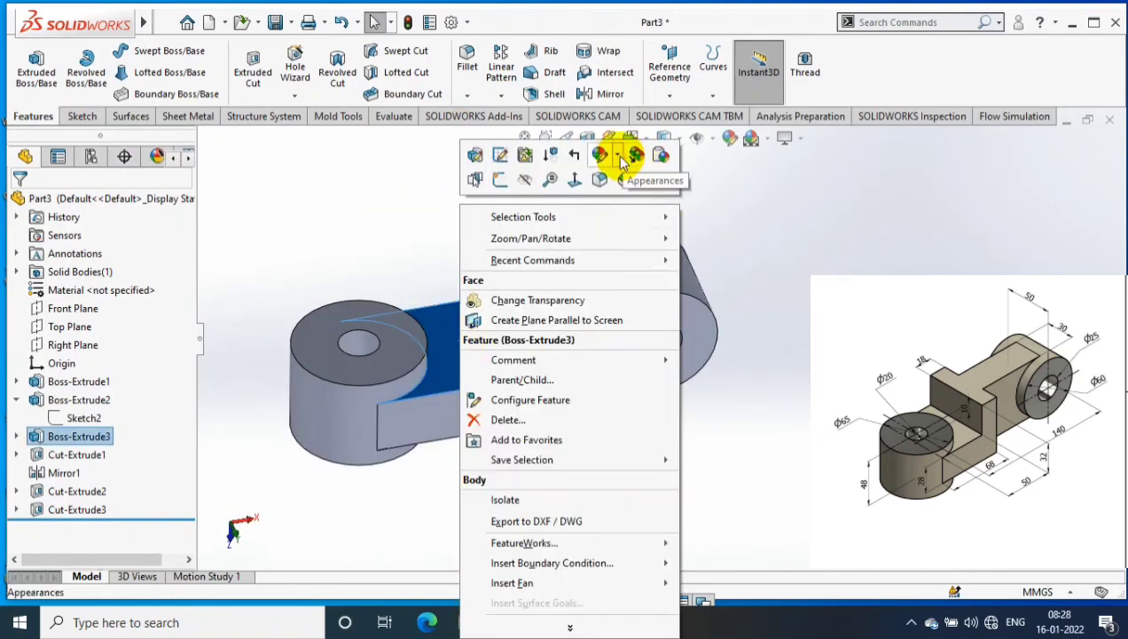
pyautogui.click(621, 158)
pyautogui.click(674, 229)
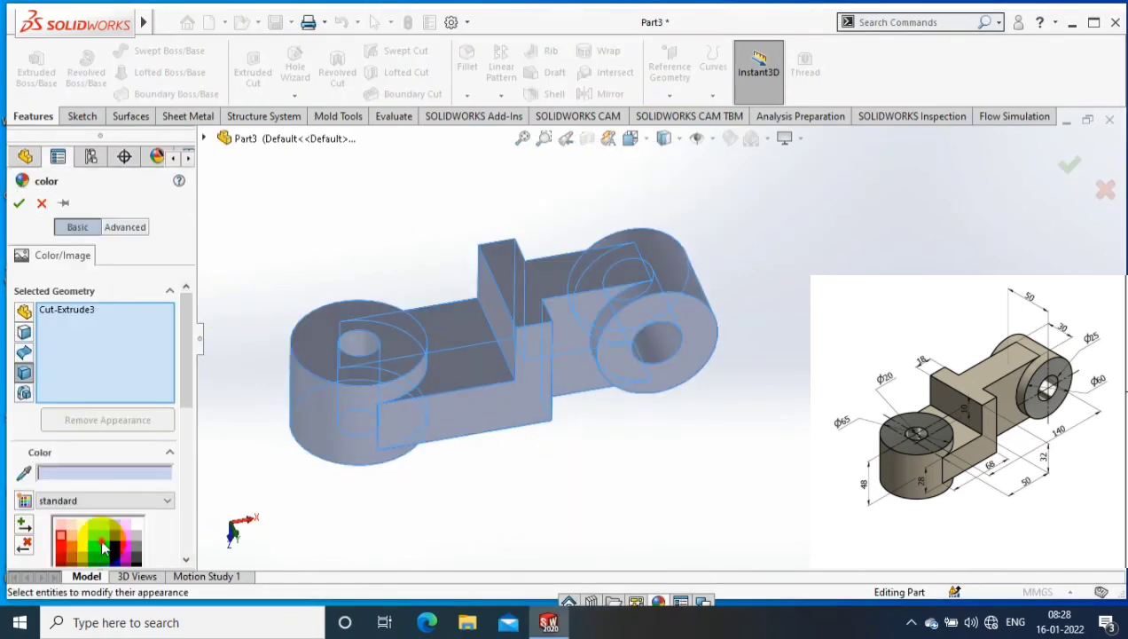
pyautogui.click(103, 548)
pyautogui.click(19, 203)
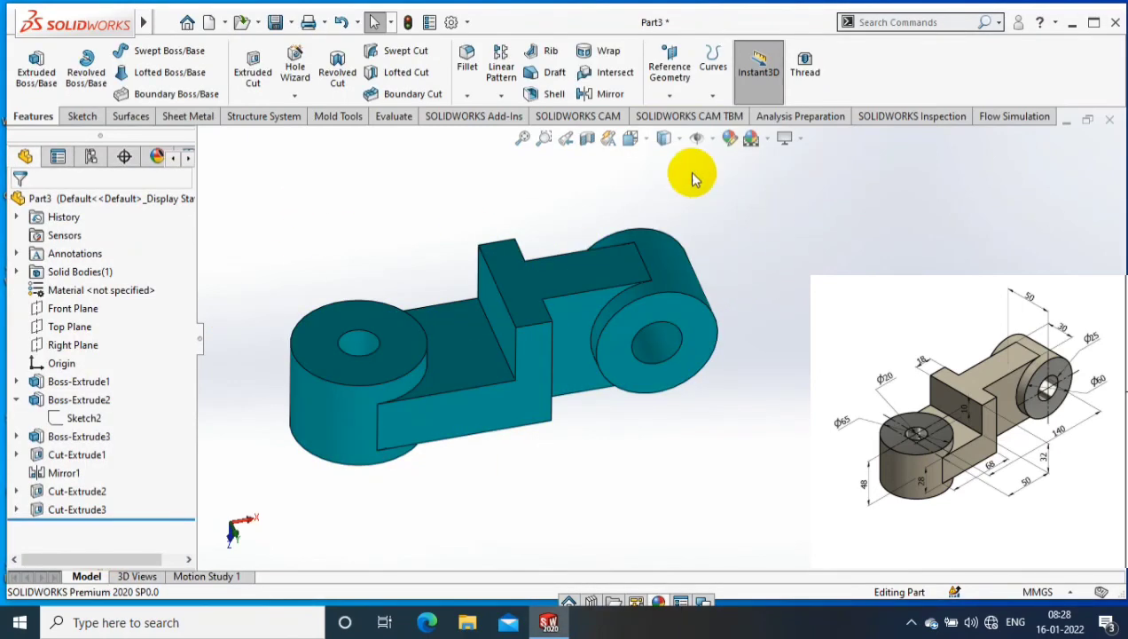